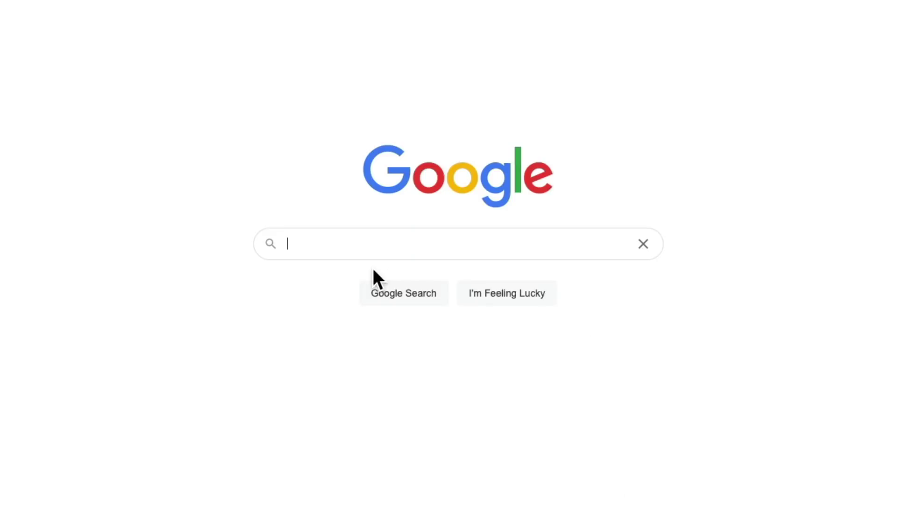
Step: Google 'reaper stash' and open the REAPER Stash site
type("reaper stash")
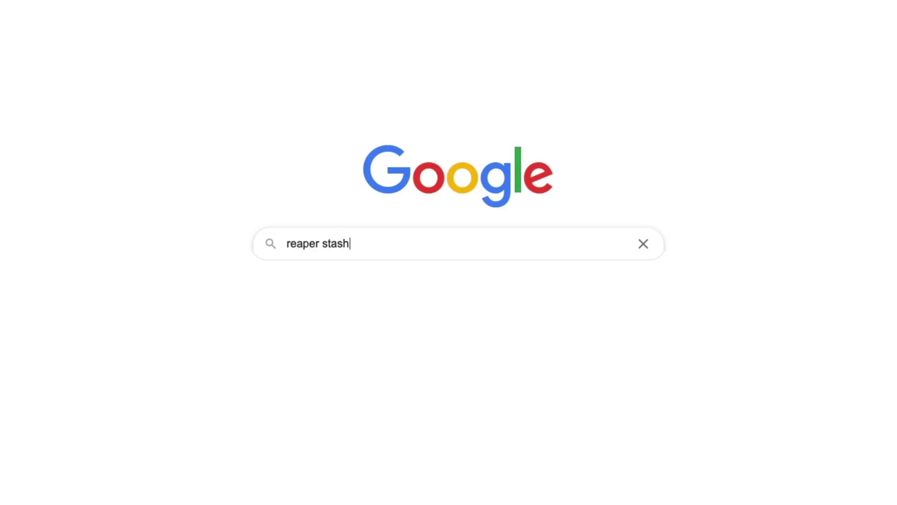
key("Return")
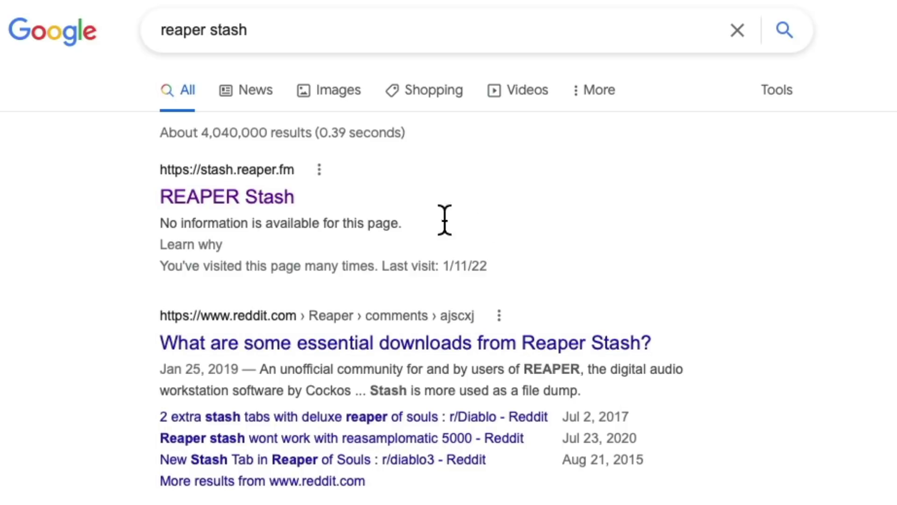
left_click(276, 205)
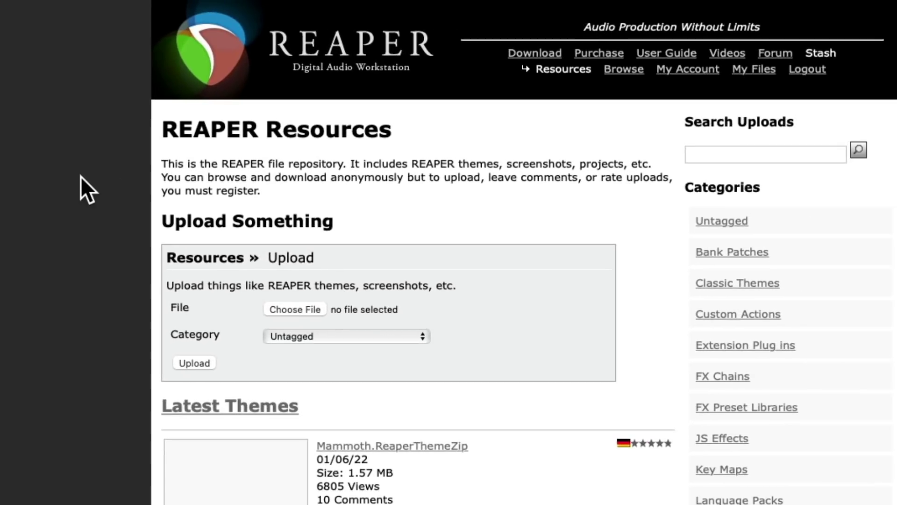
Step: Search Stash uploads for 'chords scales' and download Chords_Scales_Arps.zip from its page
left_click(746, 155)
type("chords scales")
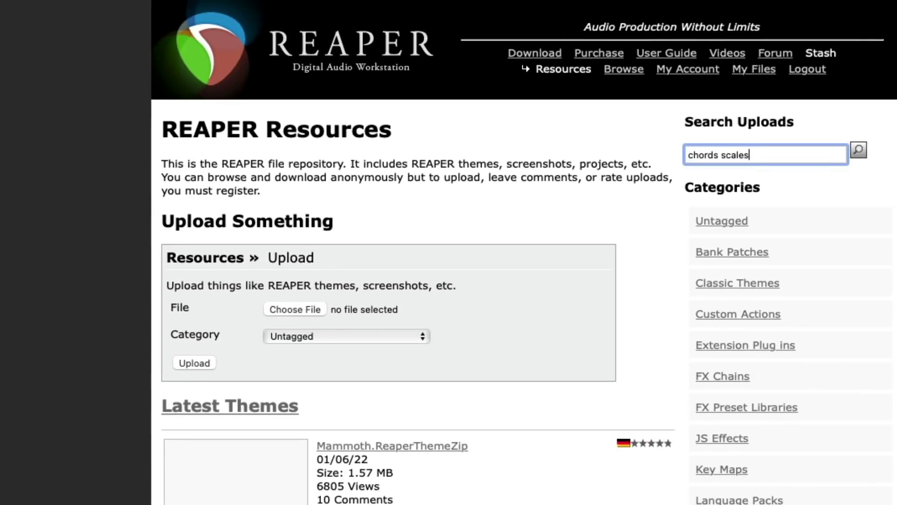
key("Return")
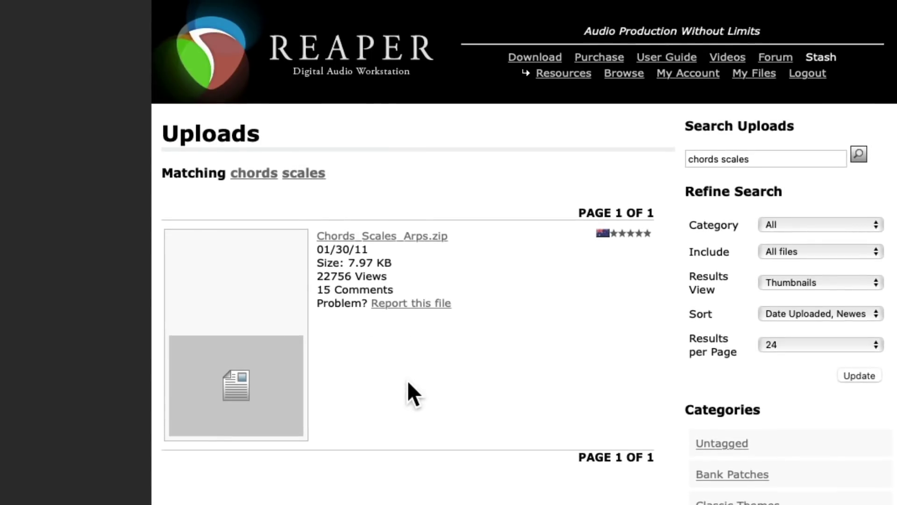
left_click(410, 238)
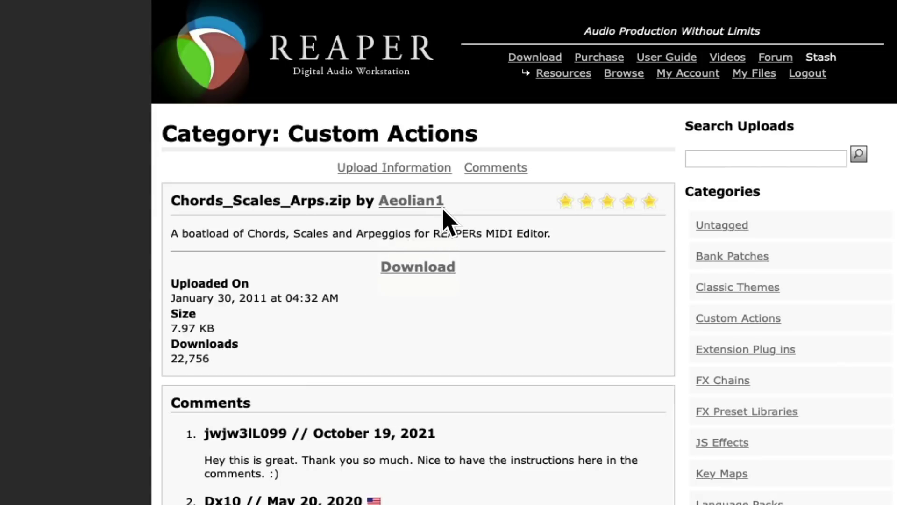
scroll(514, 372, "down", 20)
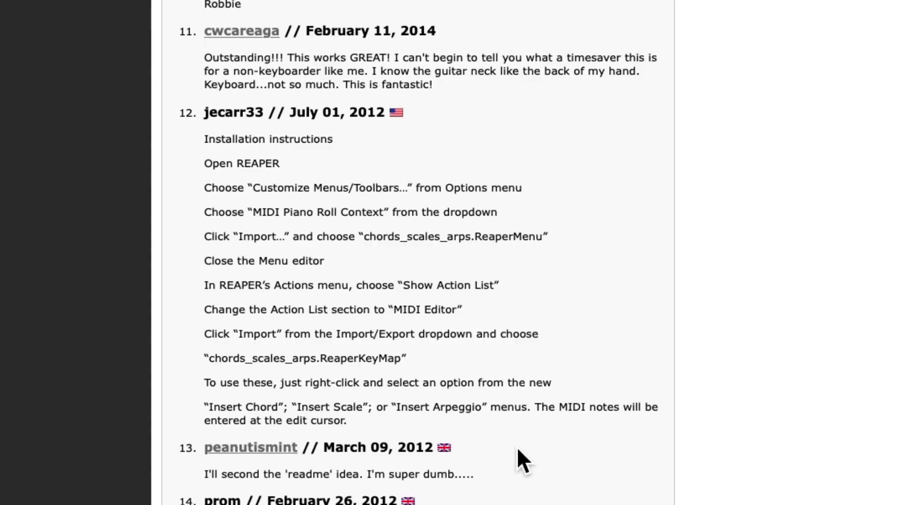
scroll(517, 447, "up", 20)
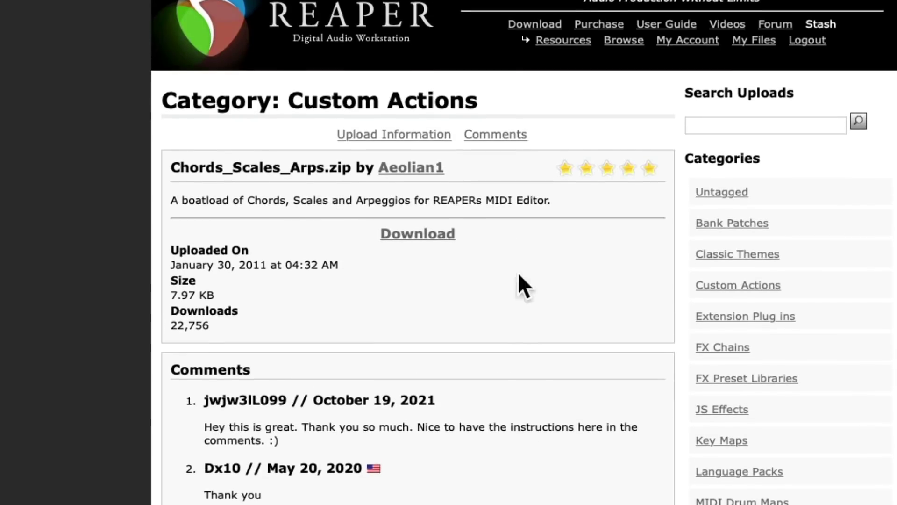
left_click(440, 234)
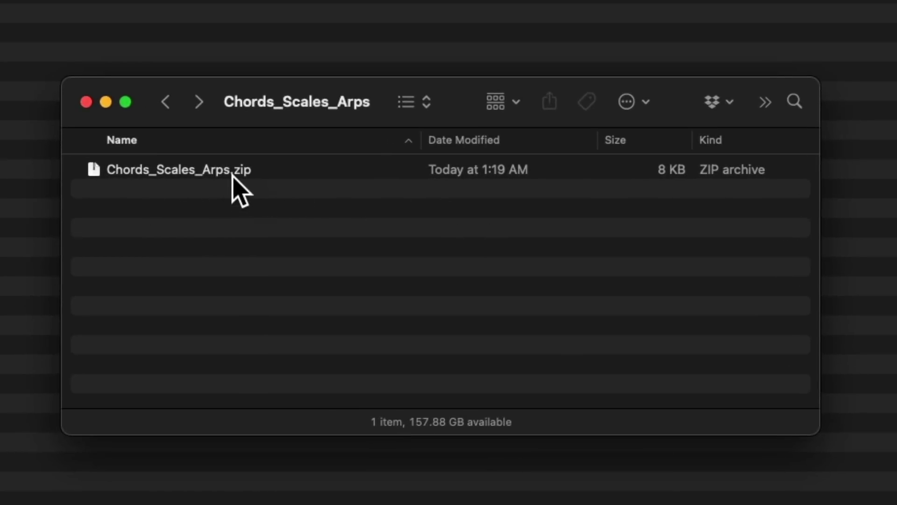
Step: Unzip Chords_Scales_Arps.zip in Finder into a Chords_Scales_Arps folder beside it
double_click(213, 172)
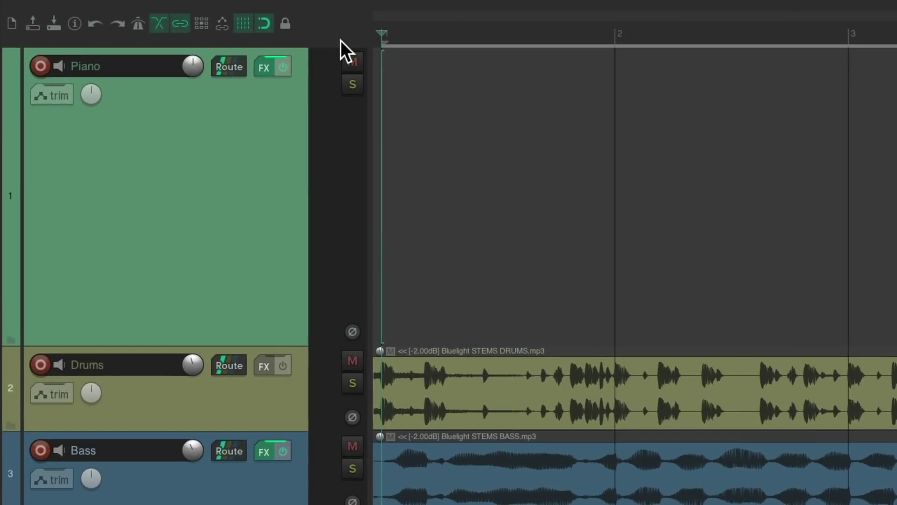
Step: Open Customize menus/toolbars from the toolbar and select the MIDI piano roll context menu
right_click(345, 35)
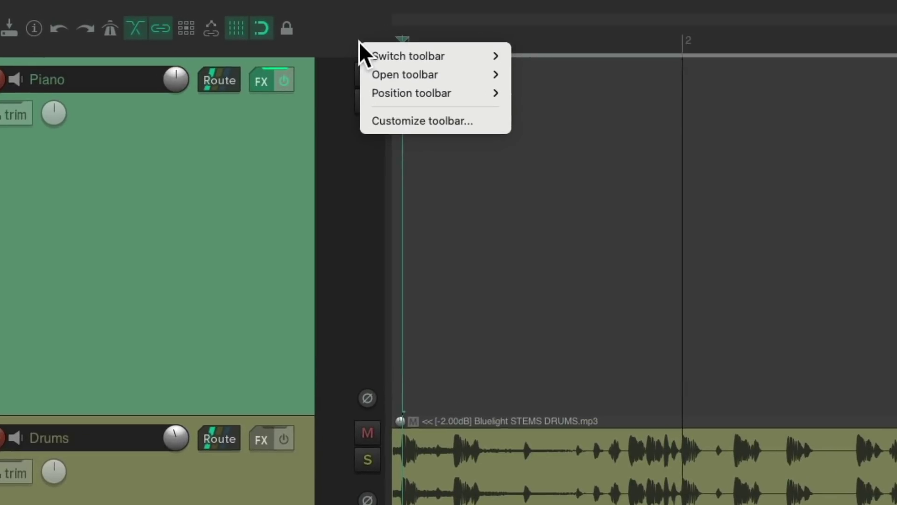
left_click(367, 121)
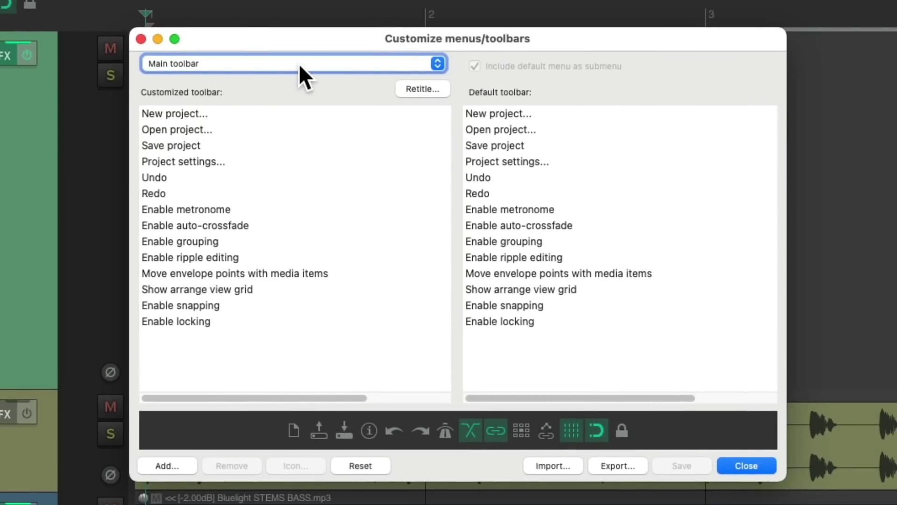
left_click(298, 64)
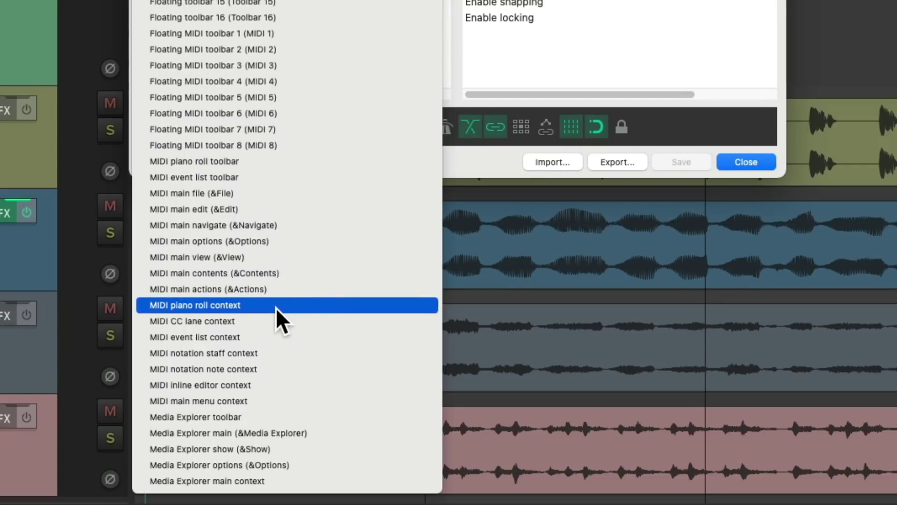
left_click(276, 306)
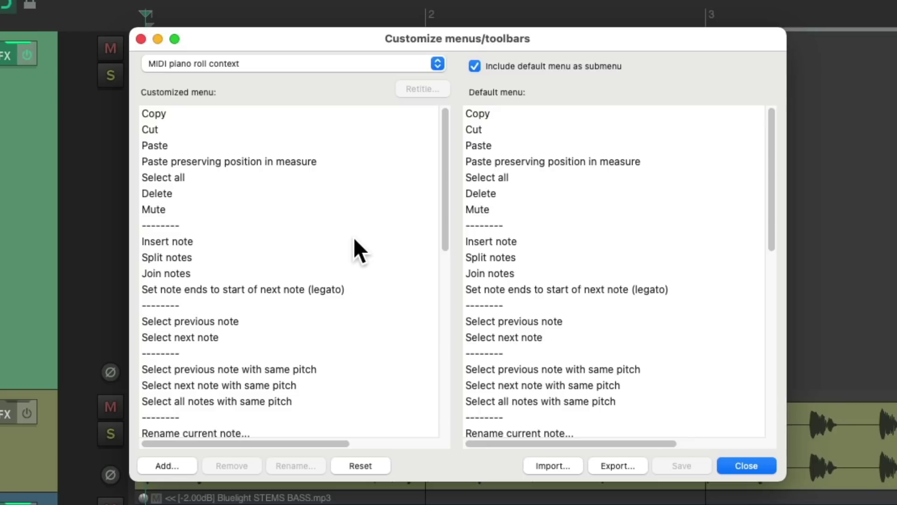
Step: Import chords_scales_arps.ReaperMenu from the Chords_Scales_Arps folder into the piano roll menu
left_click(568, 464)
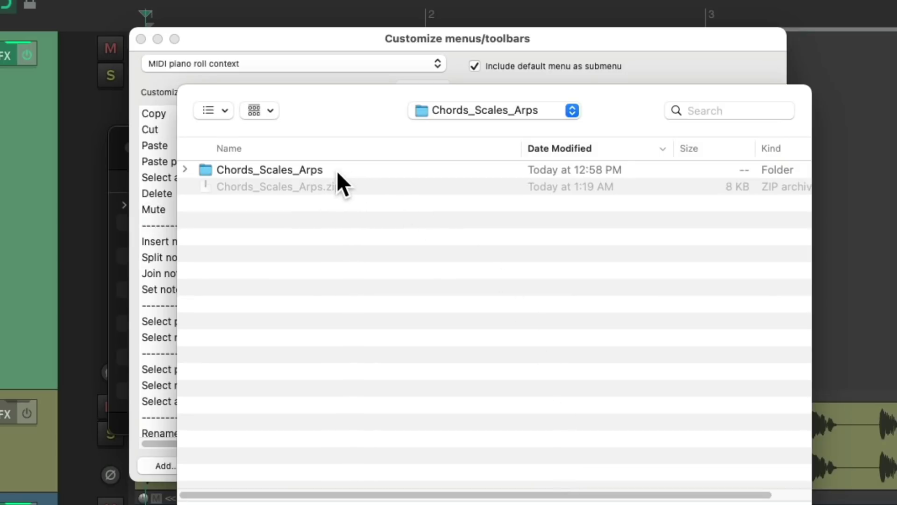
double_click(343, 169)
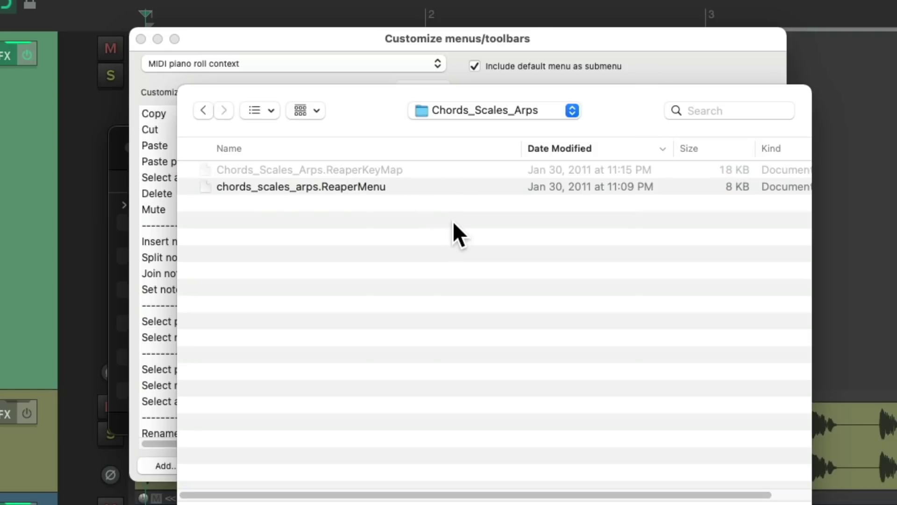
left_click(419, 186)
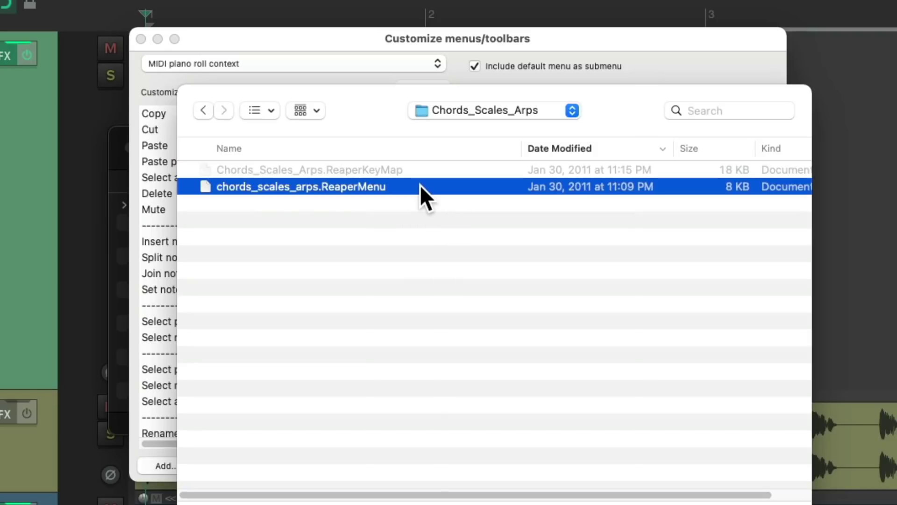
double_click(387, 186)
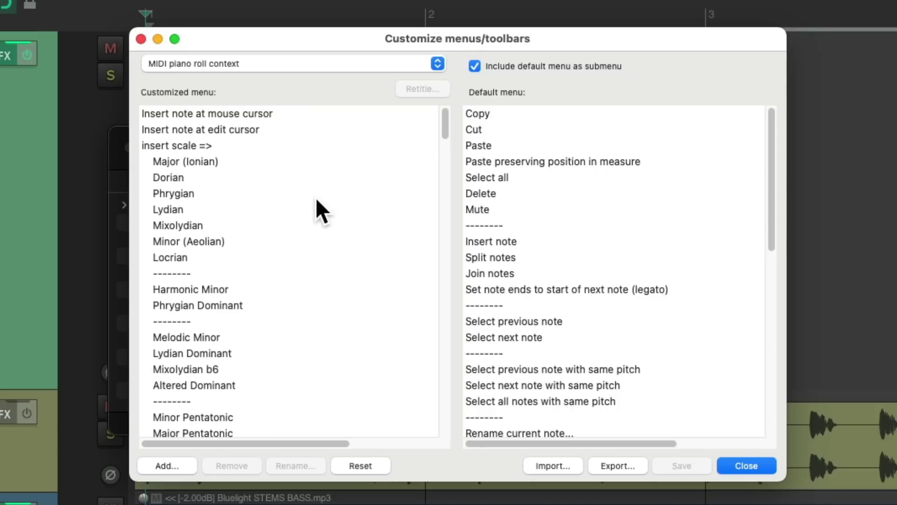
Step: Insert a separator above Copy, save the customised menu and close the dialog
scroll(315, 197, "down", 10)
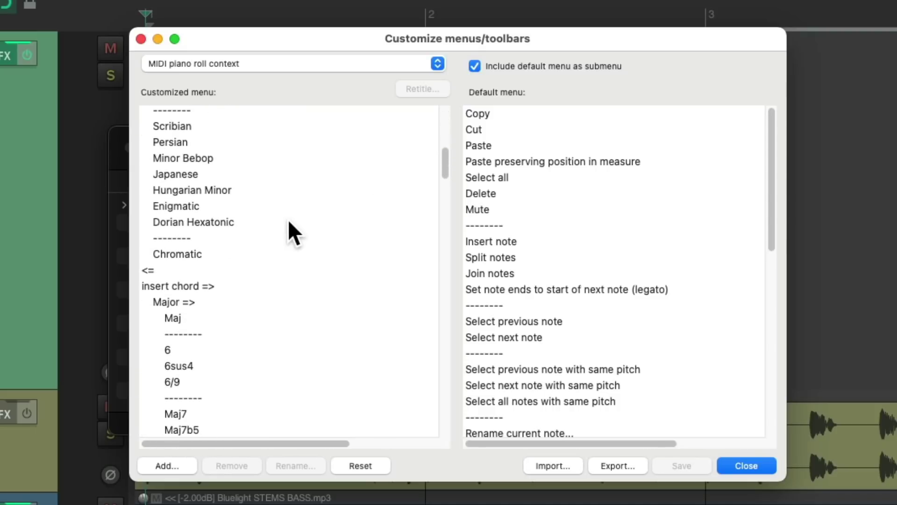
scroll(334, 266, "down", 4)
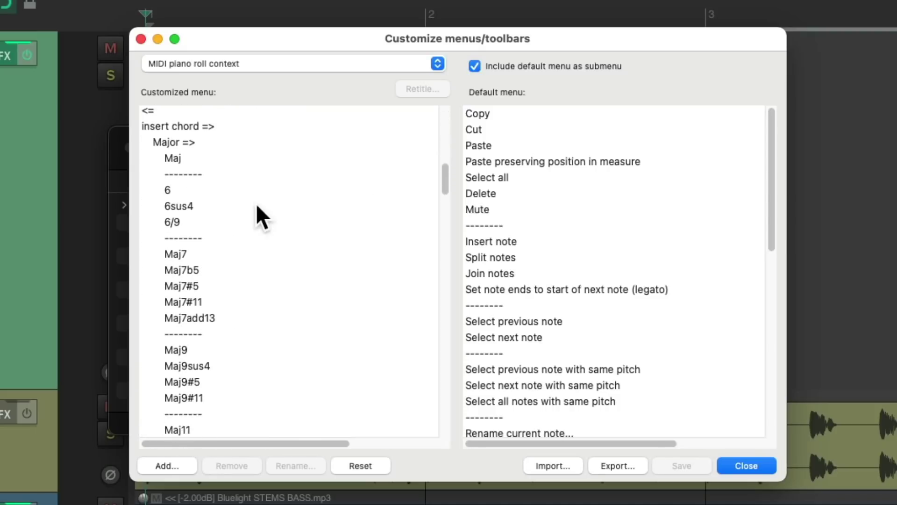
scroll(305, 280, "down", 20)
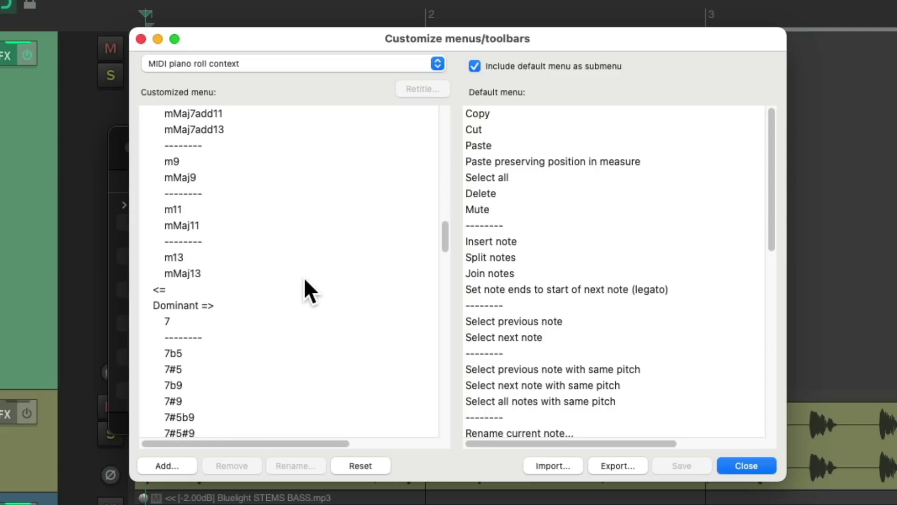
scroll(305, 291, "down", 20)
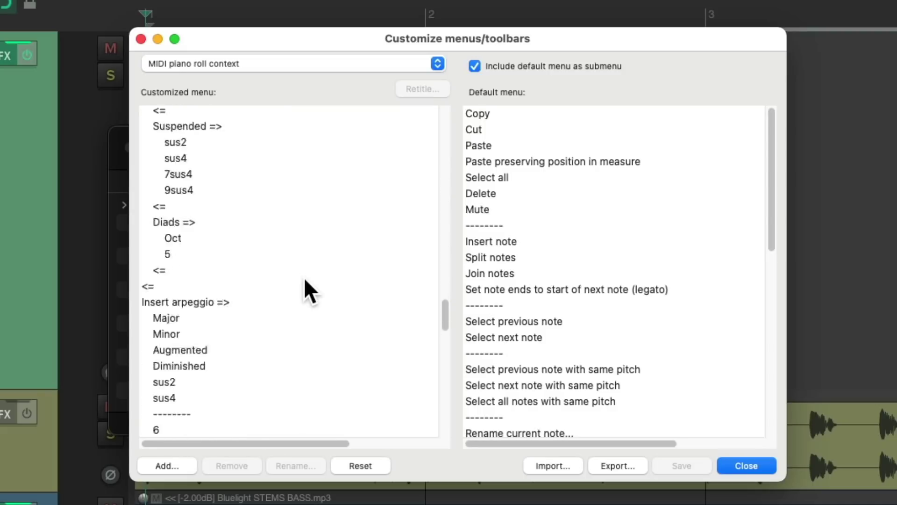
scroll(310, 280, "down", 6)
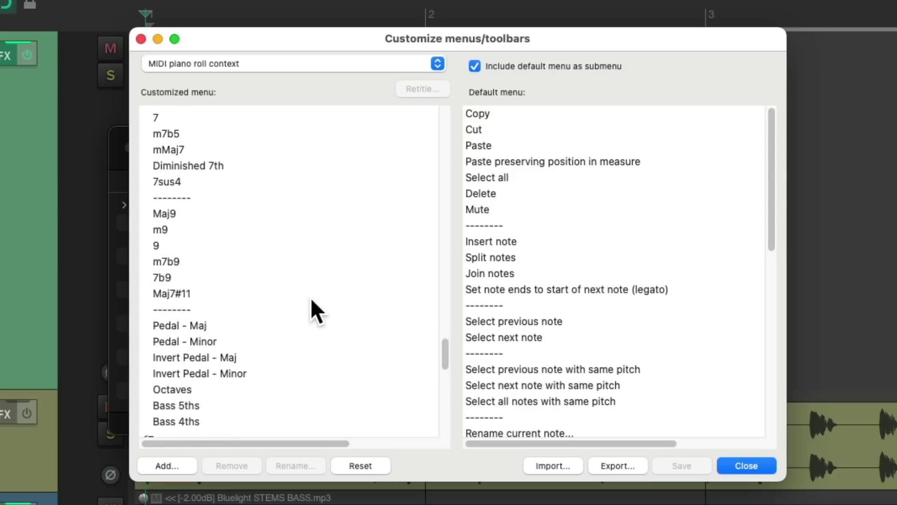
scroll(310, 297, "down", 3)
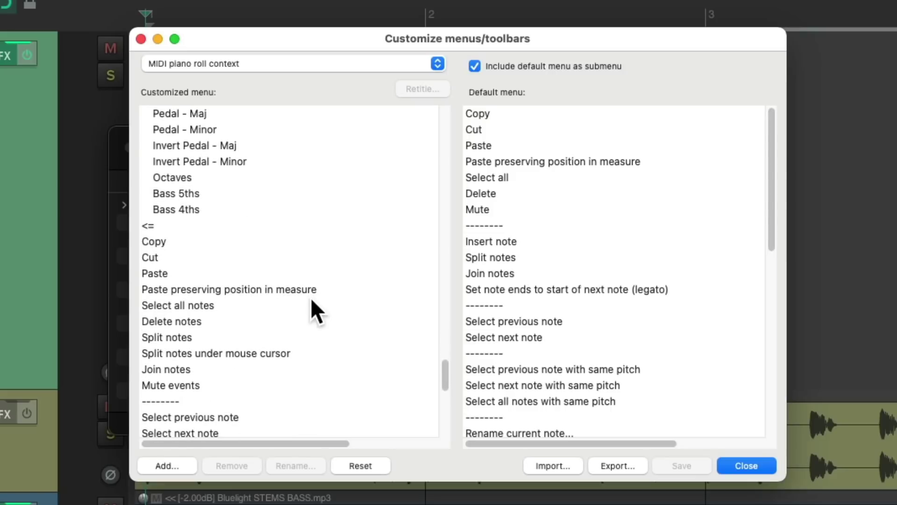
left_click(209, 241)
left_click(180, 465)
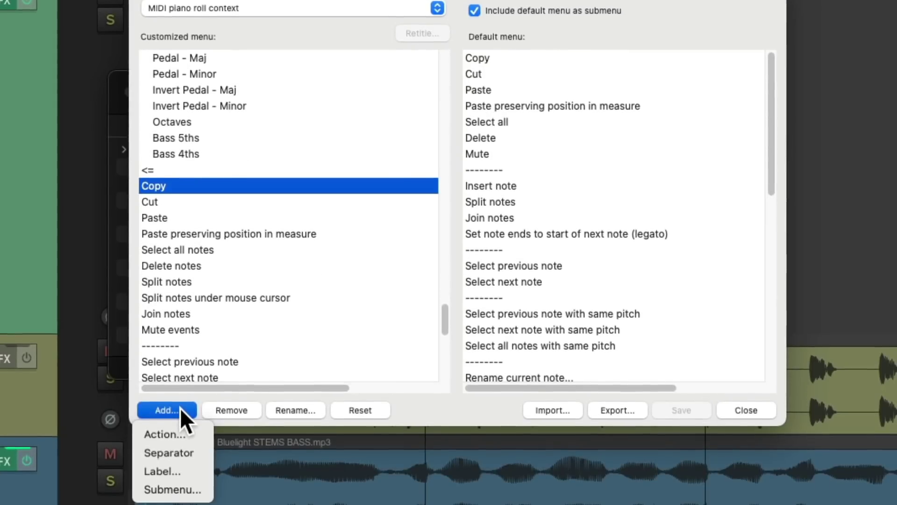
left_click(205, 448)
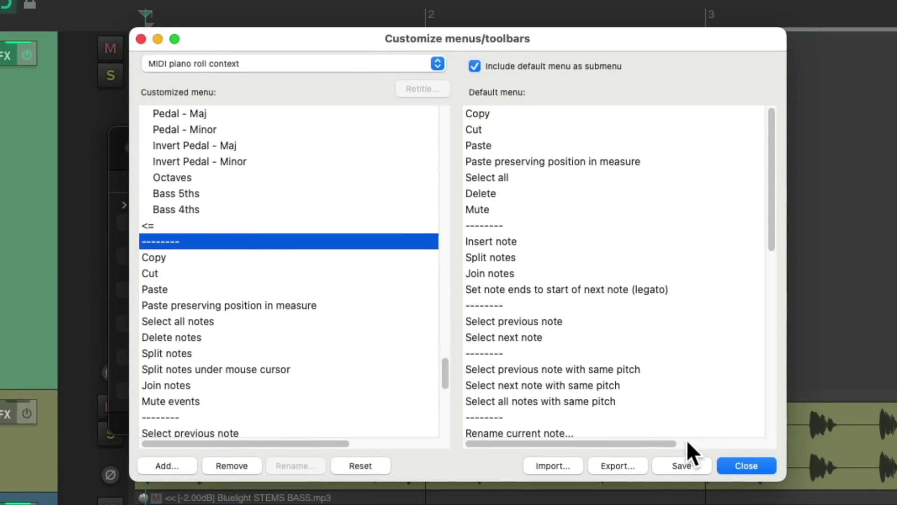
left_click(671, 467)
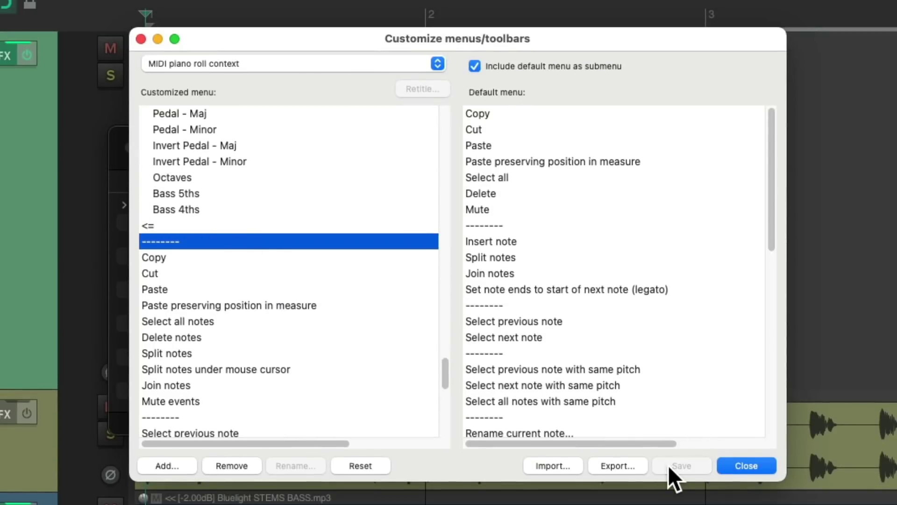
left_click(750, 465)
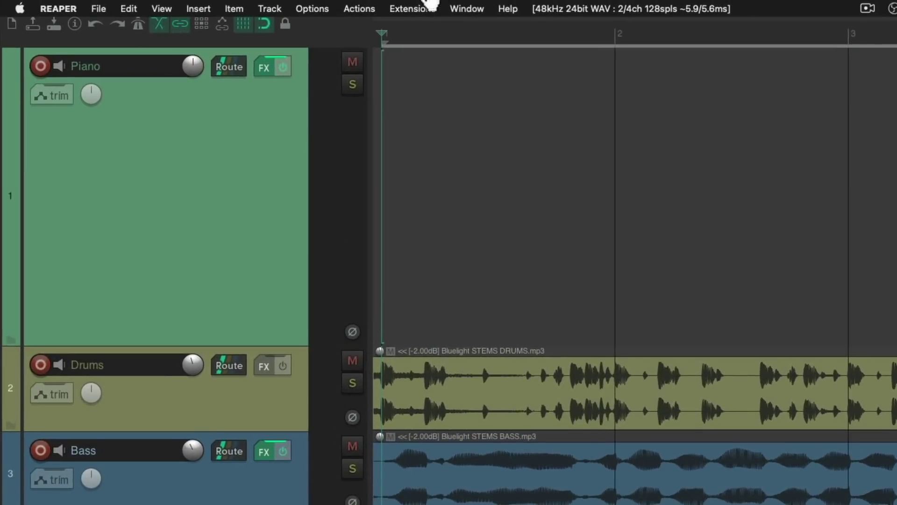
Step: Show the Actions list with its section set to MIDI Editor
left_click(361, 7)
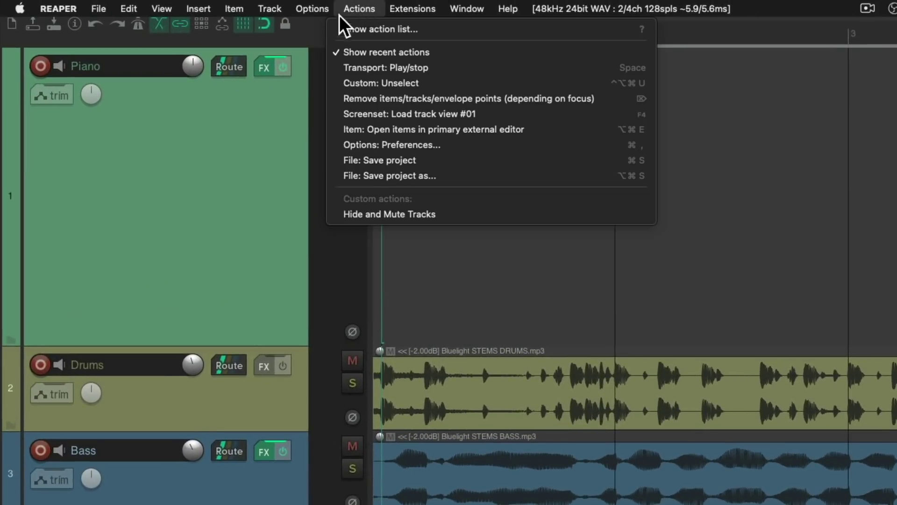
left_click(336, 27)
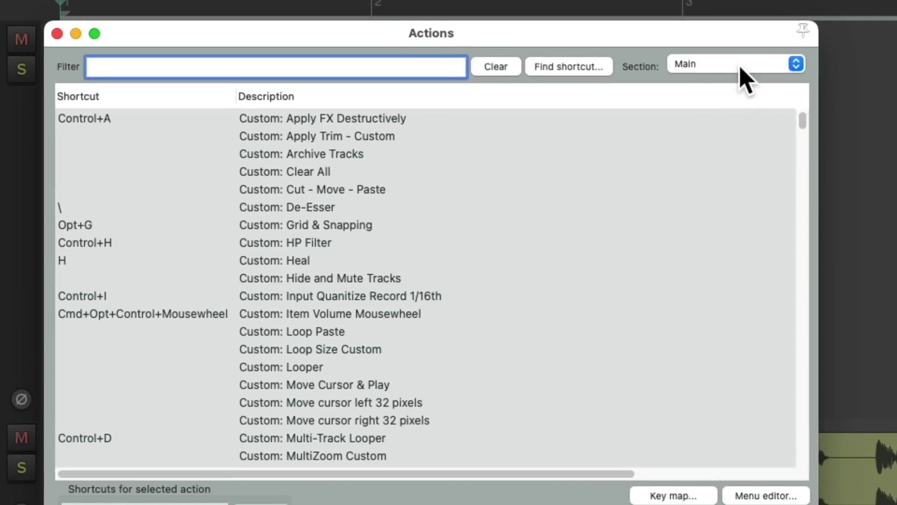
left_click(855, 76)
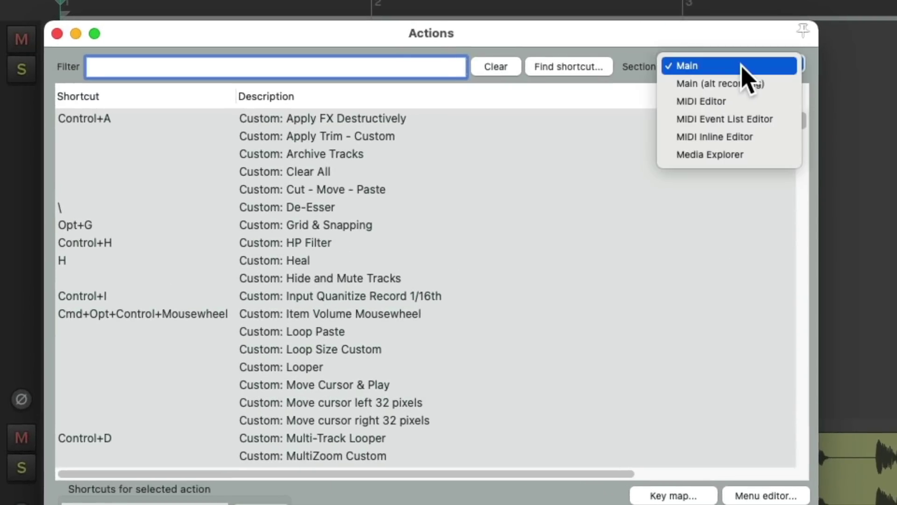
left_click(752, 101)
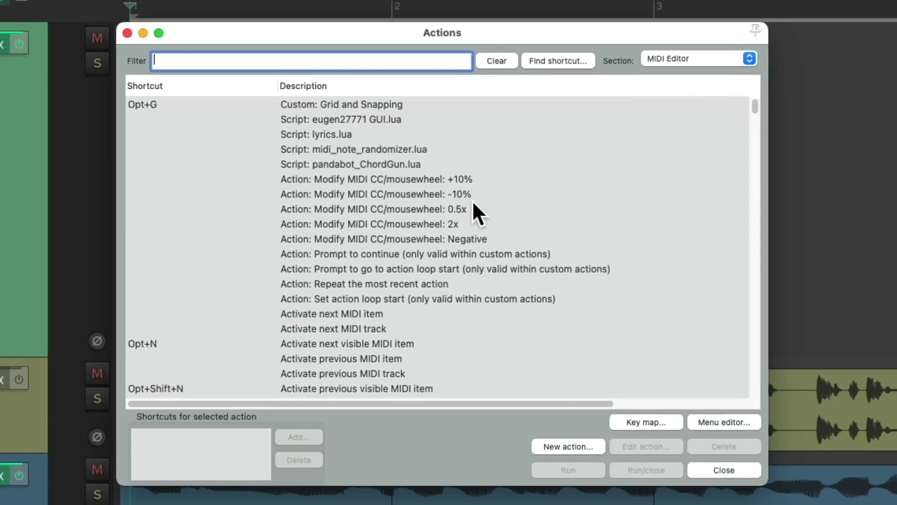
Step: Import the Chords_Scales_Arps.ReaperKeyMap shortcut key map to add the chord and arpeggio actions
left_click(667, 420)
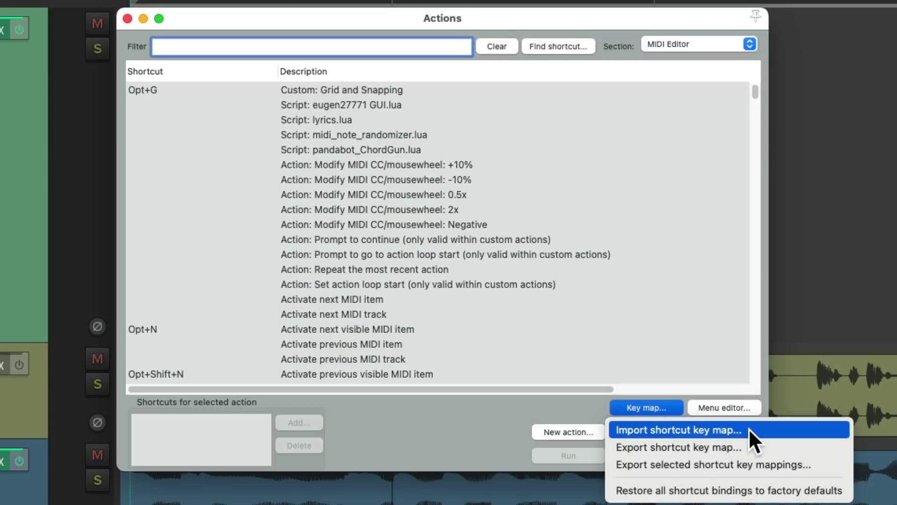
left_click(749, 428)
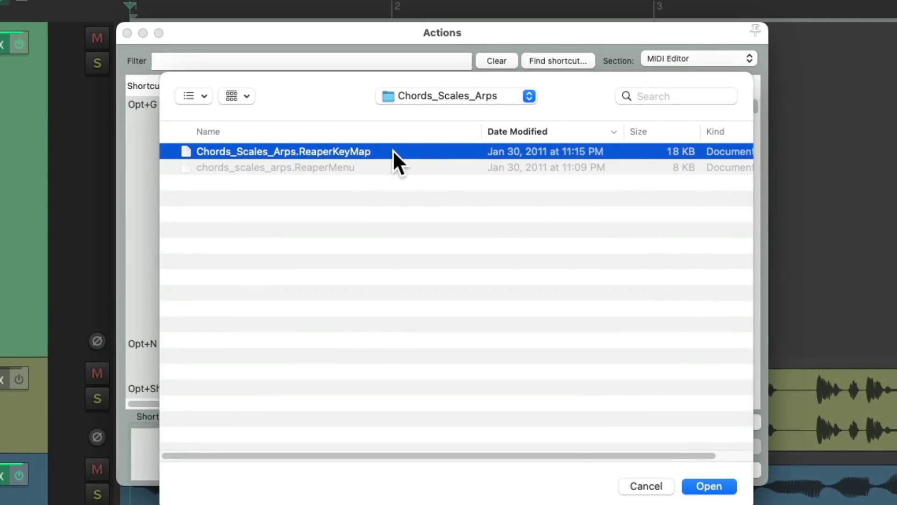
double_click(357, 150)
scroll(482, 236, "down", 10)
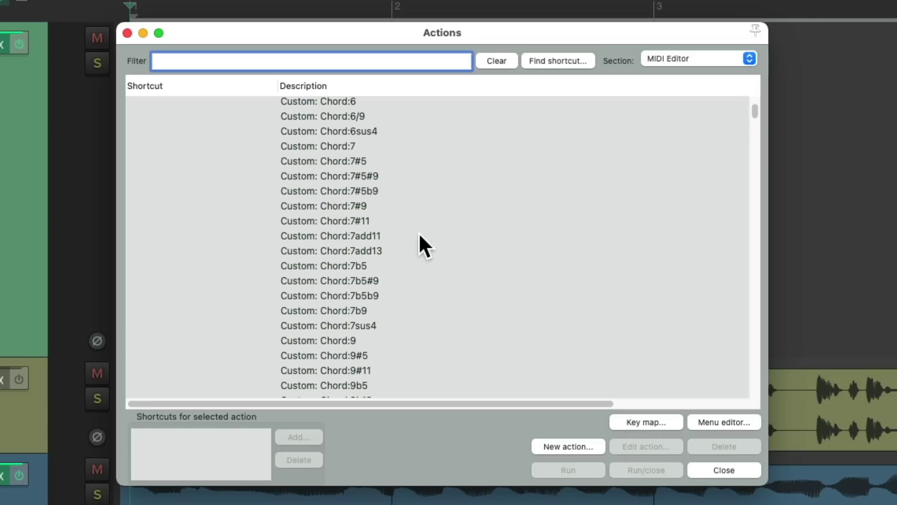
Step: Close the Actions window, then play the project and stop it with Space
left_click(708, 470)
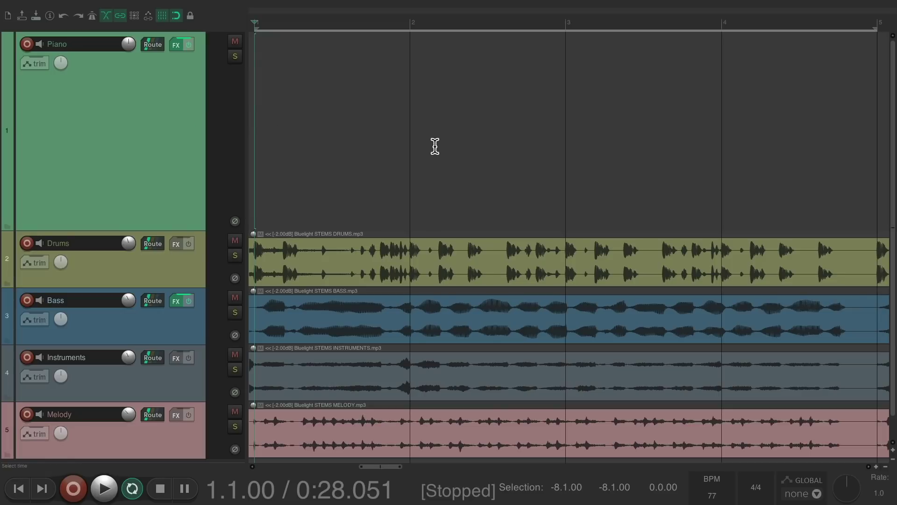
key("space")
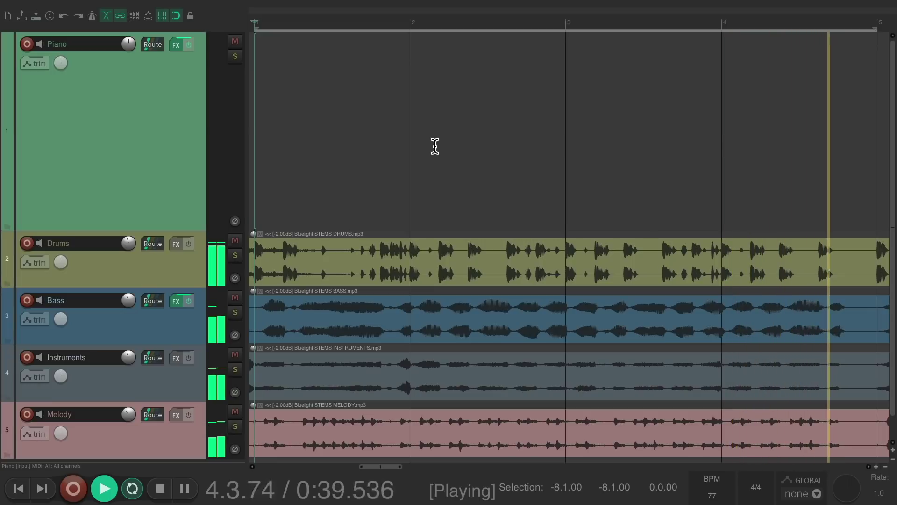
key("space")
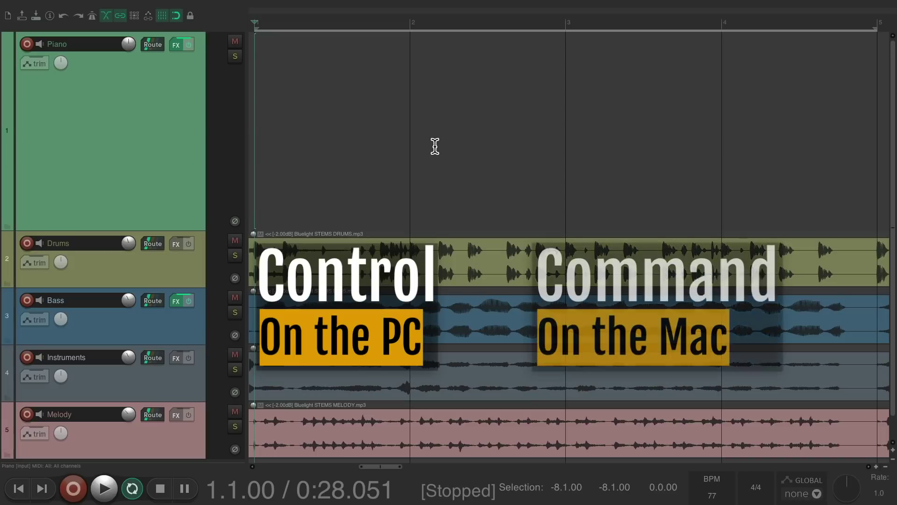
Step: Draw a MIDI item over bars 1–4 on Piano, open it, and add then remove an F1 test note
mouse_move(263, 149)
left_mouse_down()
mouse_move(534, 140)
mouse_move(877, 161)
left_mouse_up()
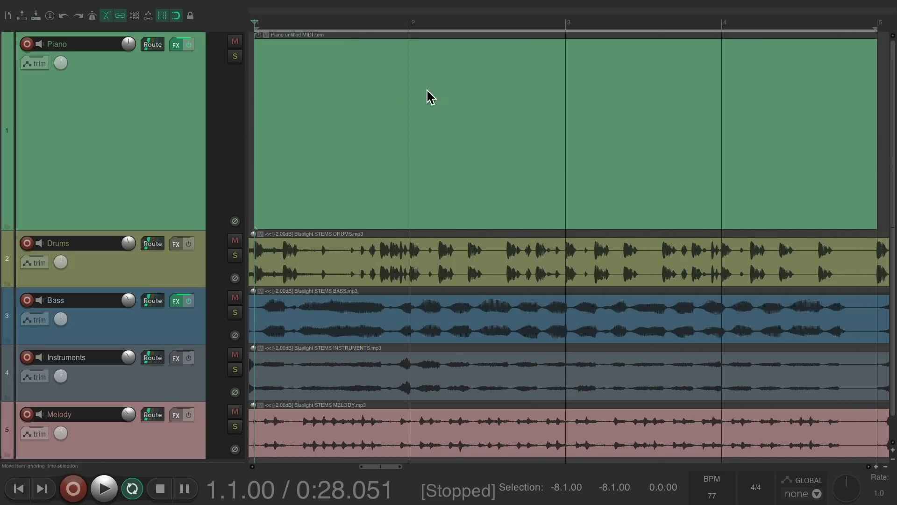
double_click(358, 107)
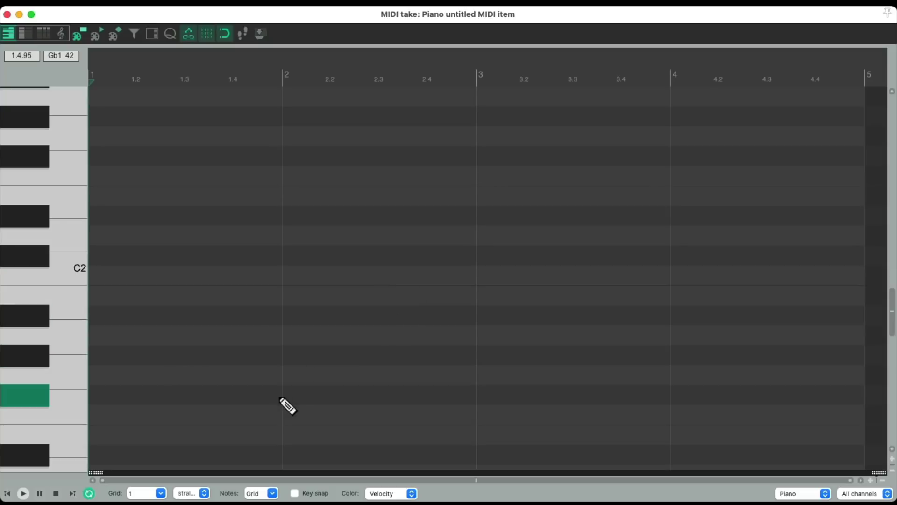
left_click(97, 414)
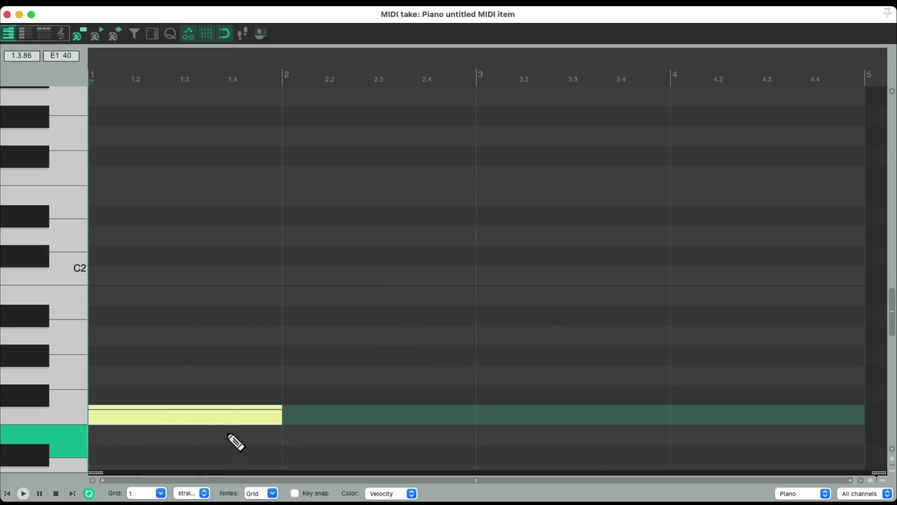
double_click(220, 418)
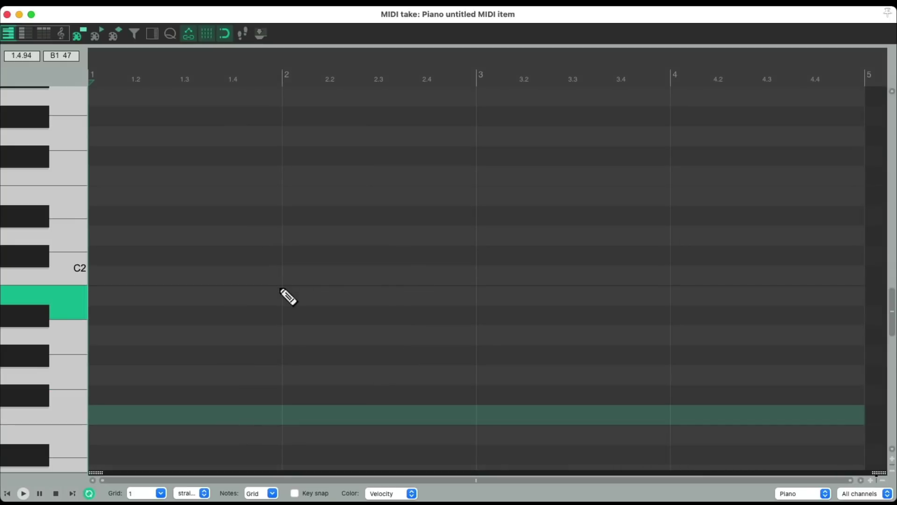
right_click(224, 263)
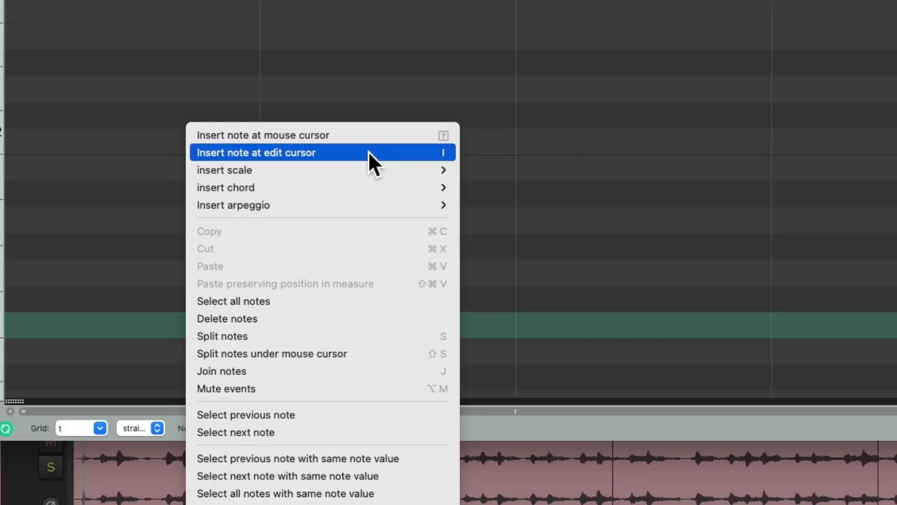
mouse_move(354, 169)
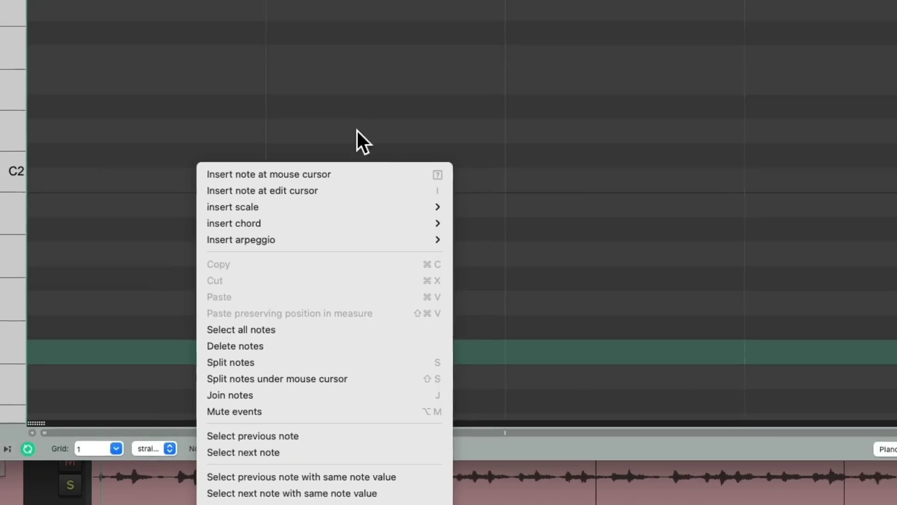
left_click(355, 96)
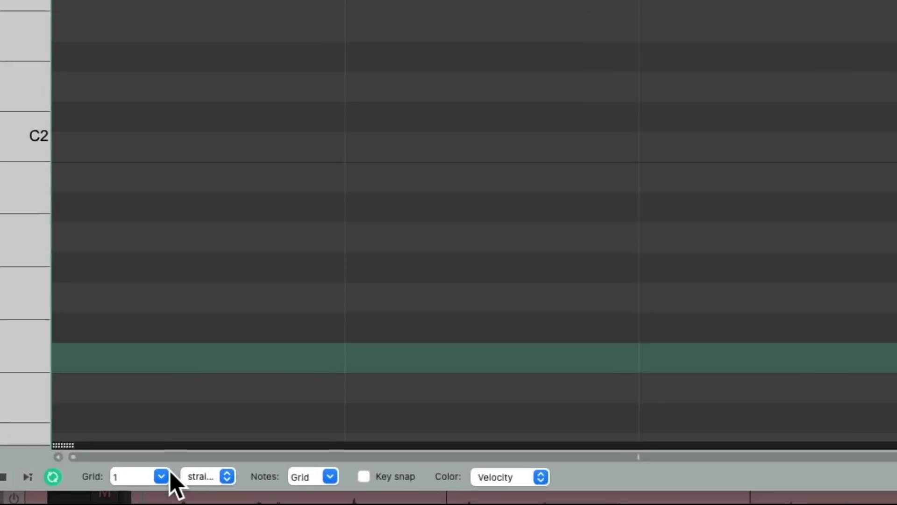
Step: Set the grid to 1/16 and insert a Major (Ionian) scale as a test
left_click(163, 475)
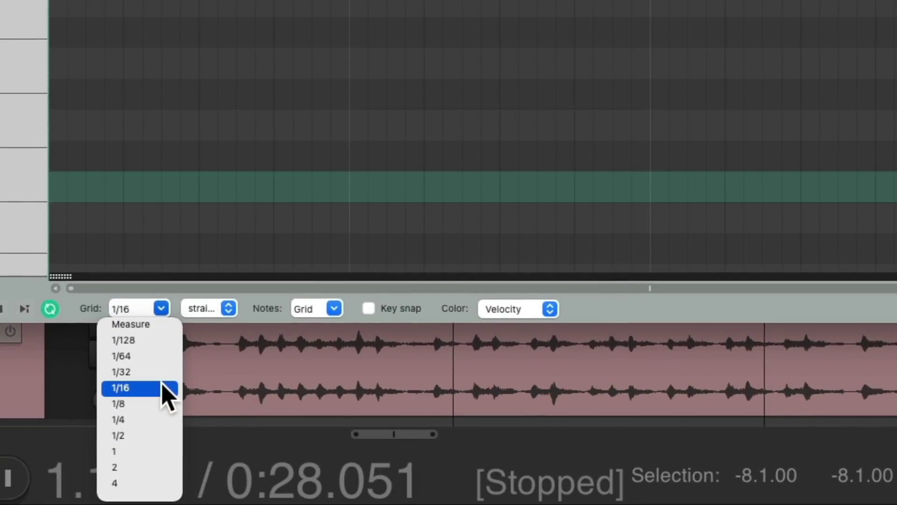
left_click(165, 388)
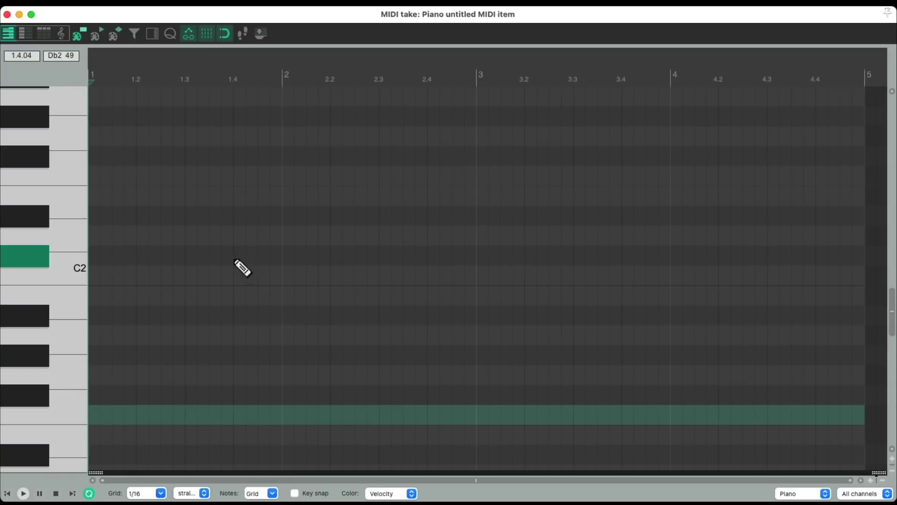
right_click(213, 246)
mouse_move(200, 270)
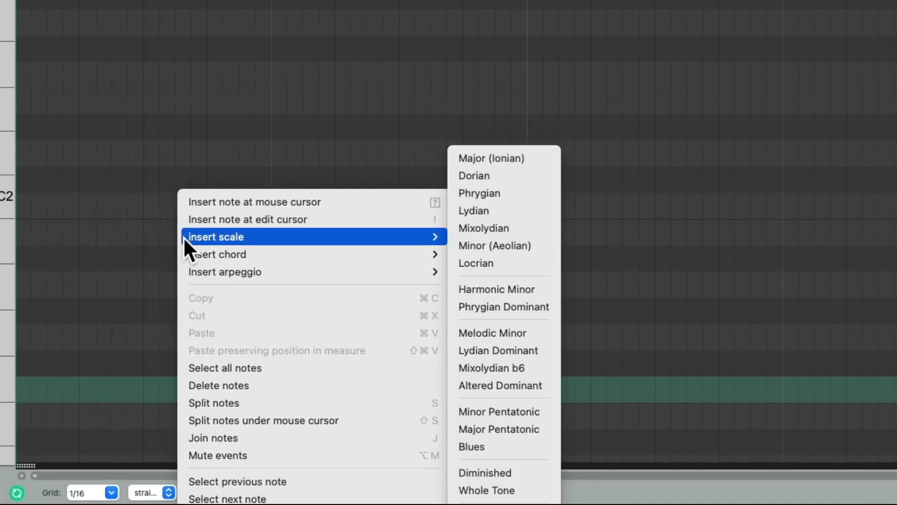
left_click(536, 158)
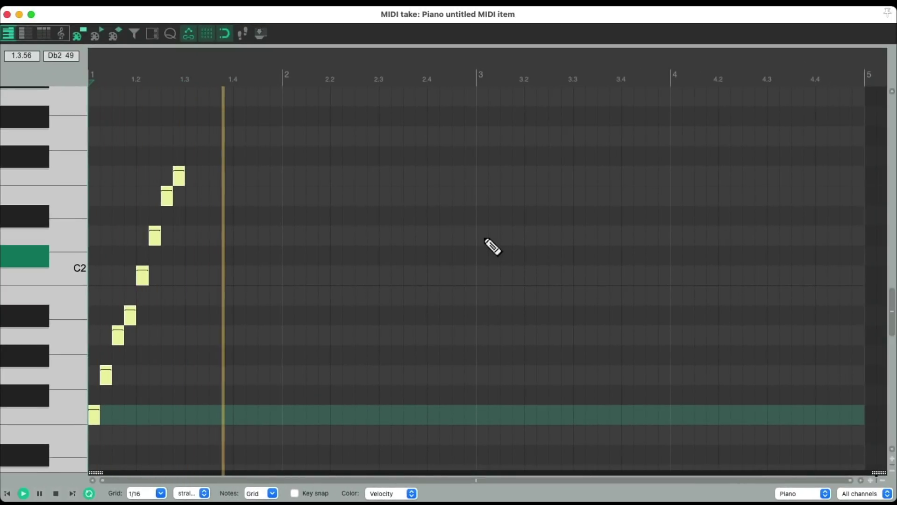
key("space")
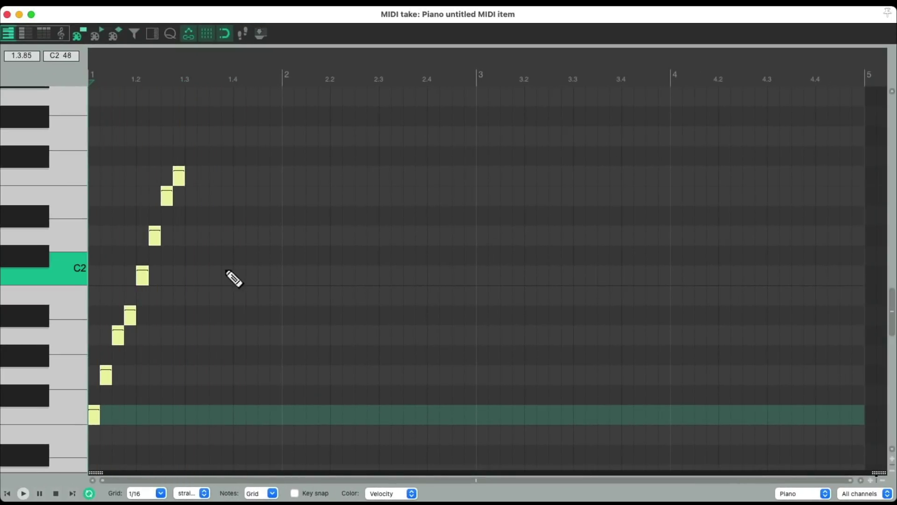
Step: Delete the inserted scale notes and dismiss the piano roll's right-click menu
key("super+a")
key("Delete")
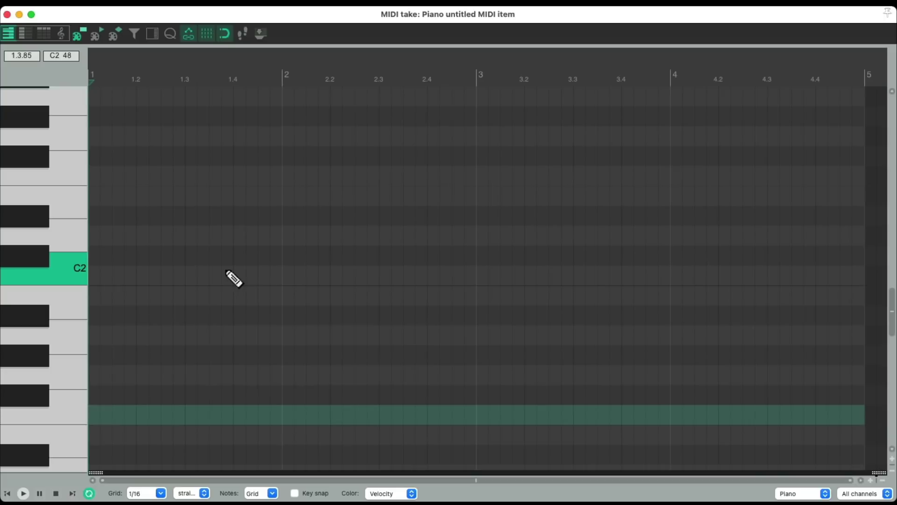
right_click(188, 243)
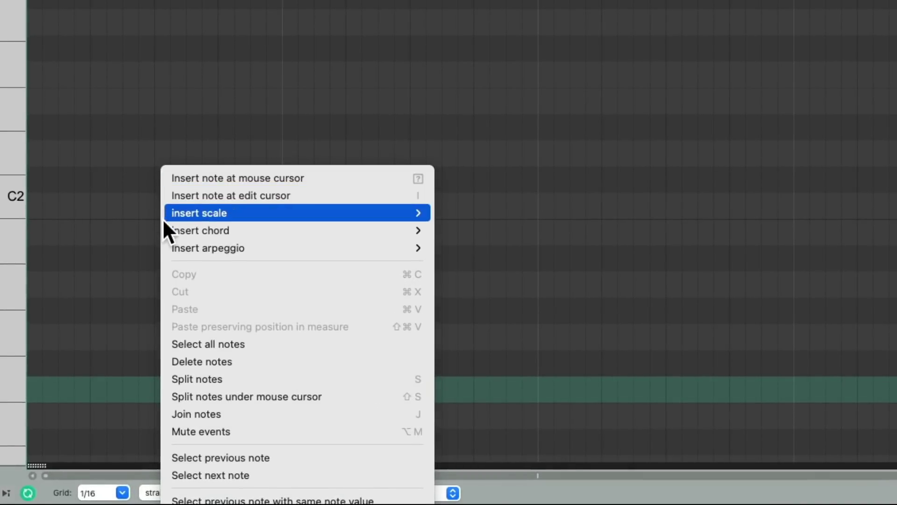
mouse_move(164, 249)
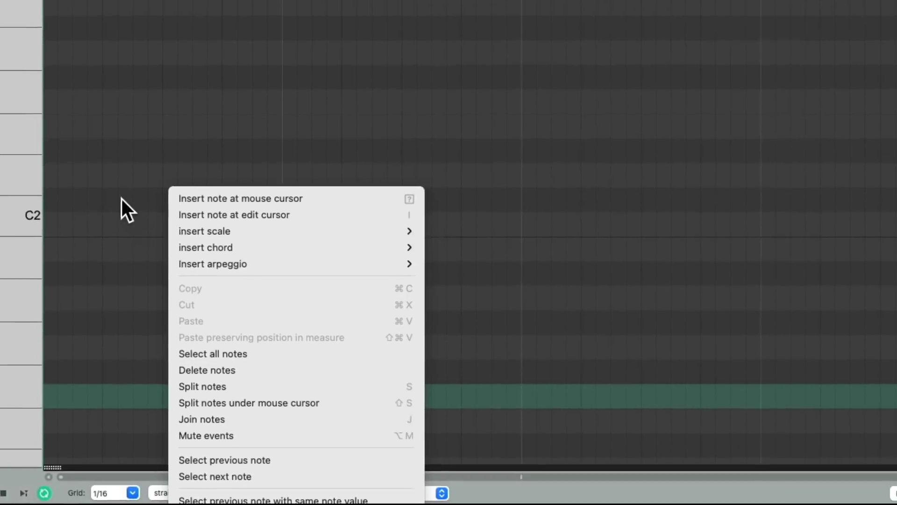
left_click(121, 198)
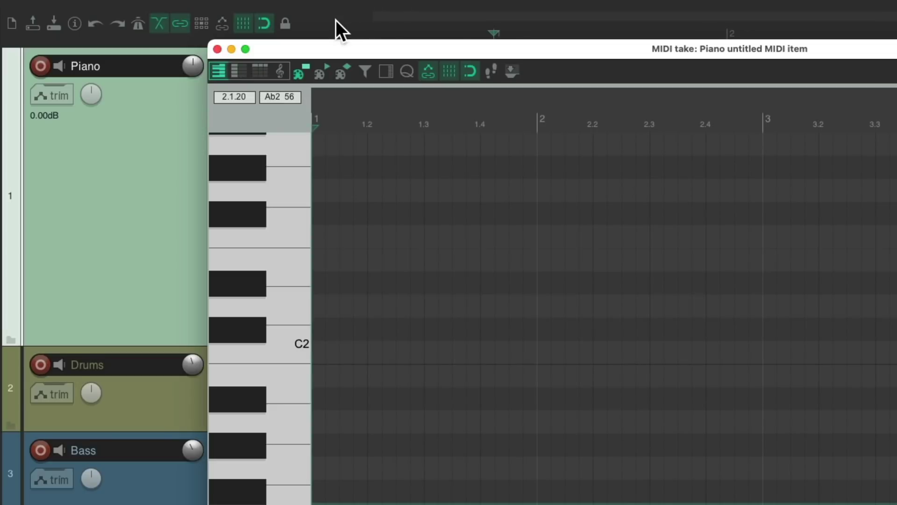
Step: Delete the note-insert and scale entries above insert chord in the MIDI piano roll context menu
right_click(243, 13)
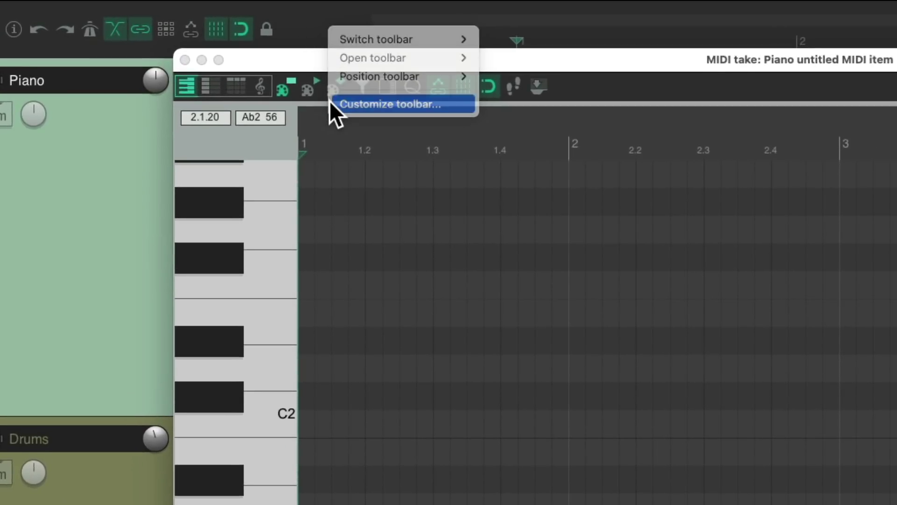
left_click(330, 102)
left_click(281, 72)
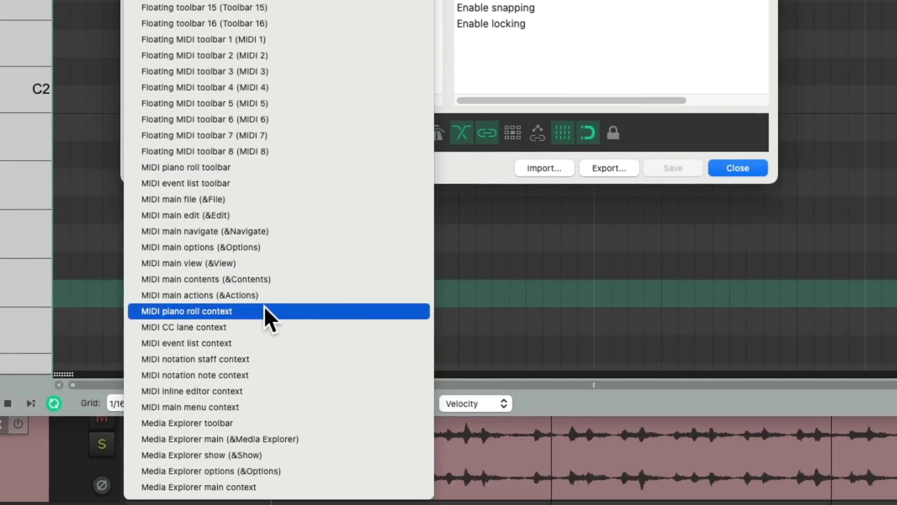
left_click(262, 311)
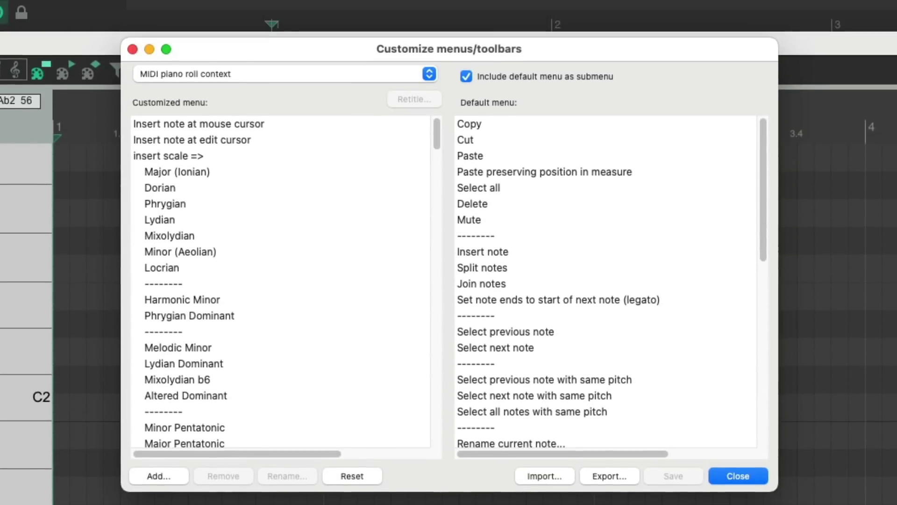
left_click(318, 123)
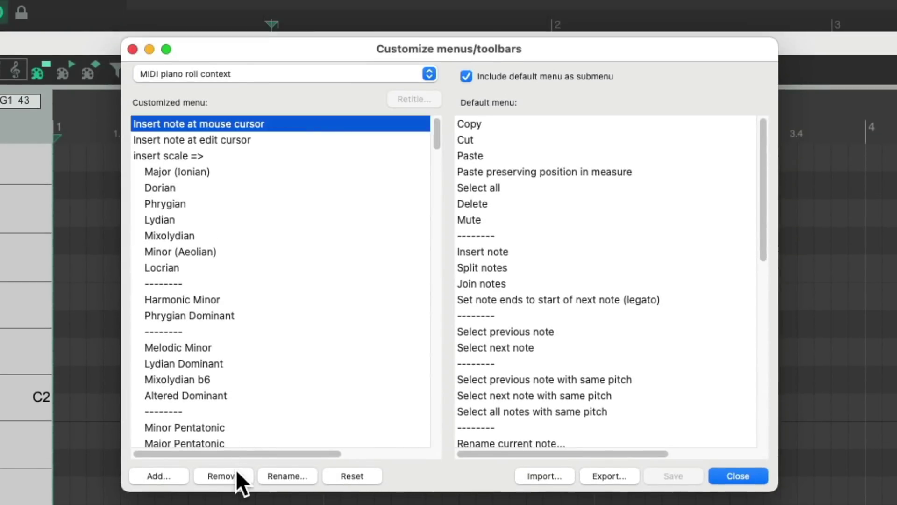
key("BackSpace")
key("BackSpace")
key("BackSpace")
key("BackSpace")
key("BackSpace")
key("BackSpace")
key("BackSpace")
key("BackSpace")
key("BackSpace")
key("BackSpace")
key("BackSpace")
key("BackSpace")
key("BackSpace")
key("BackSpace")
key("BackSpace")
key("BackSpace")
key("BackSpace")
key("BackSpace")
key("BackSpace")
key("BackSpace")
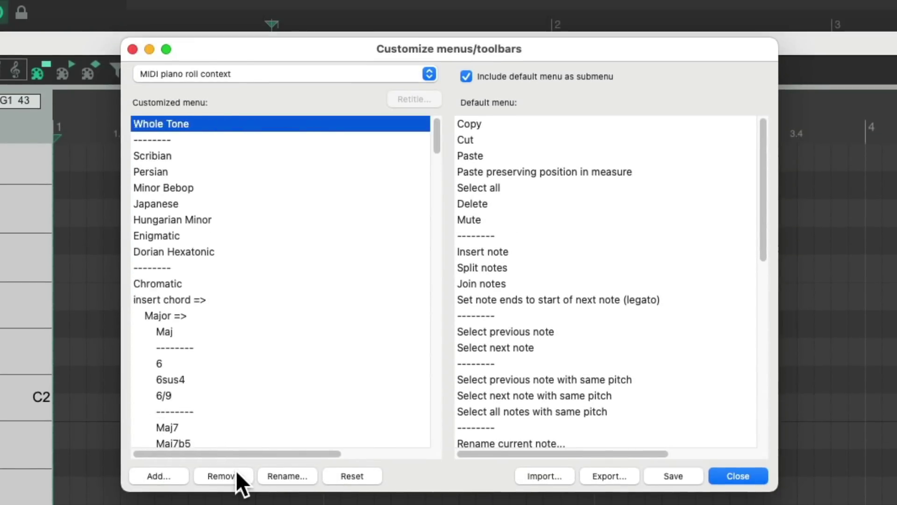
key("BackSpace")
key("BackSpace")
key("BackSpace")
key("BackSpace")
key("BackSpace")
key("BackSpace")
key("BackSpace")
key("BackSpace")
key("BackSpace")
key("BackSpace")
key("BackSpace")
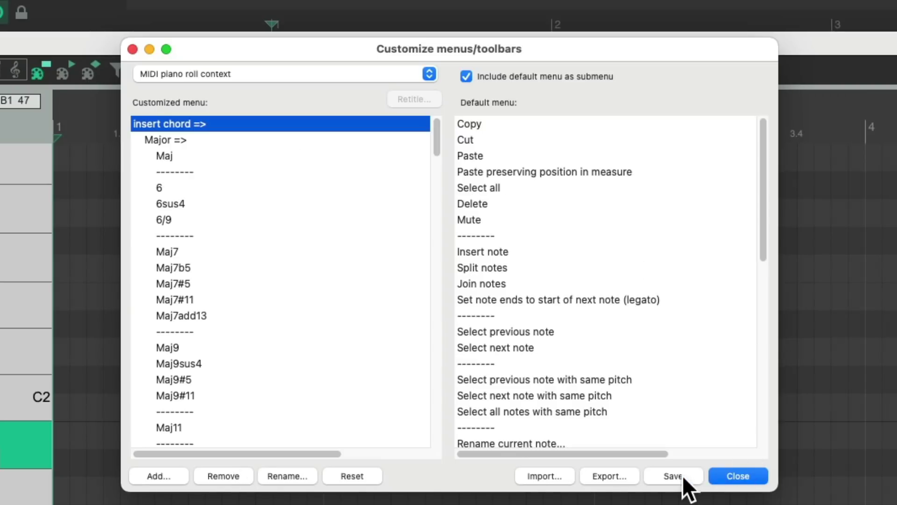
Step: Close the customisation window, check the chord menu, and change the grid from 1/16 to 1
left_click(731, 473)
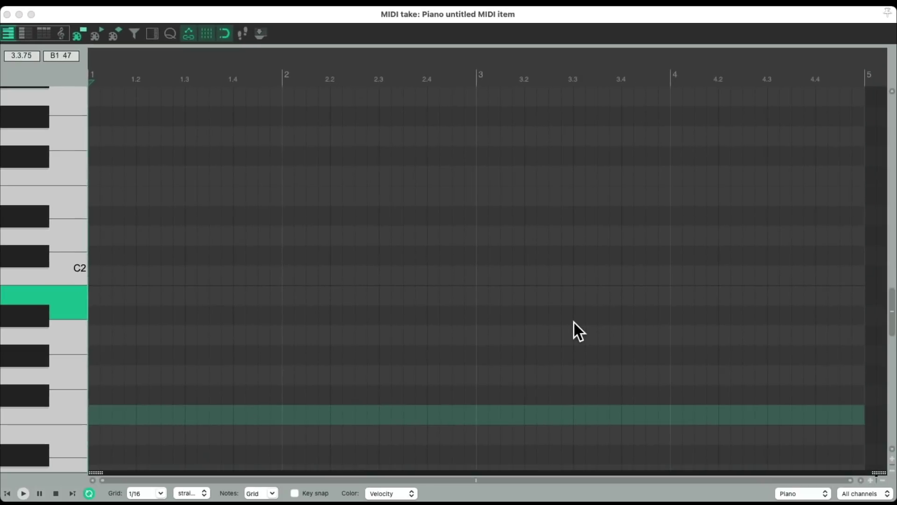
right_click(167, 227)
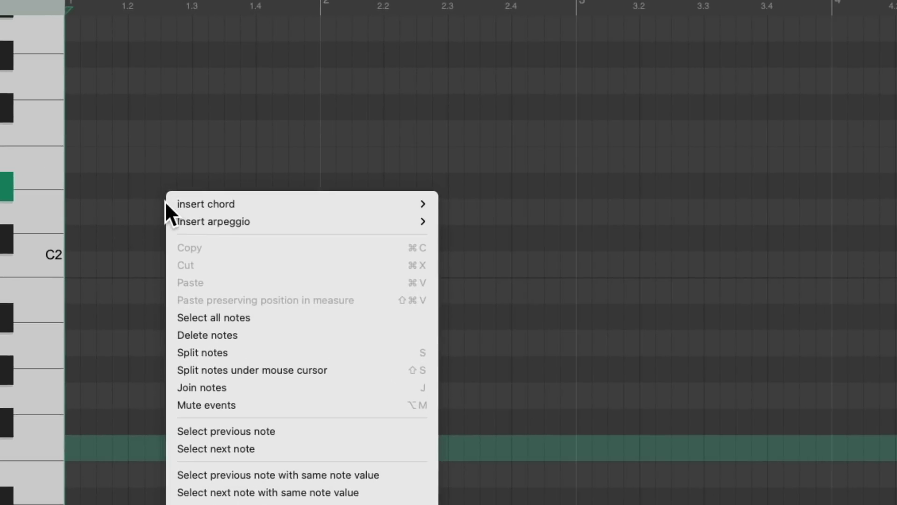
mouse_move(170, 202)
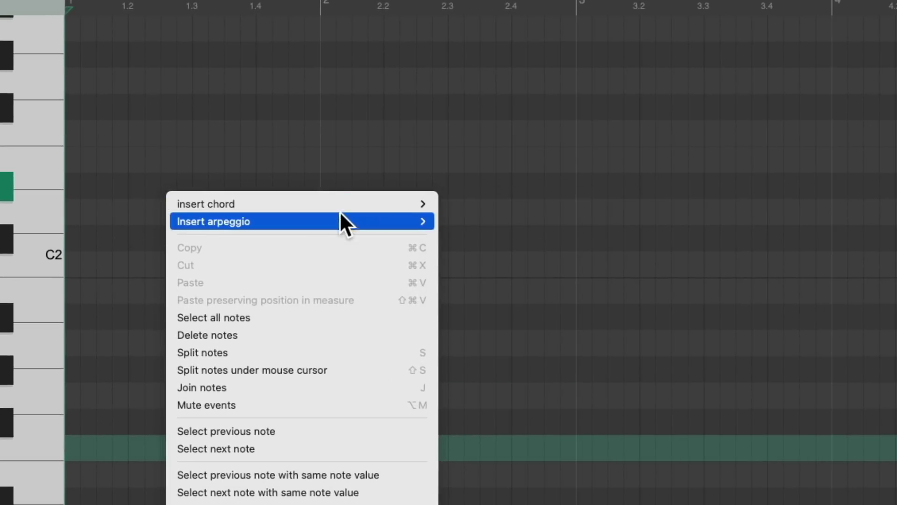
mouse_move(332, 221)
left_click(381, 145)
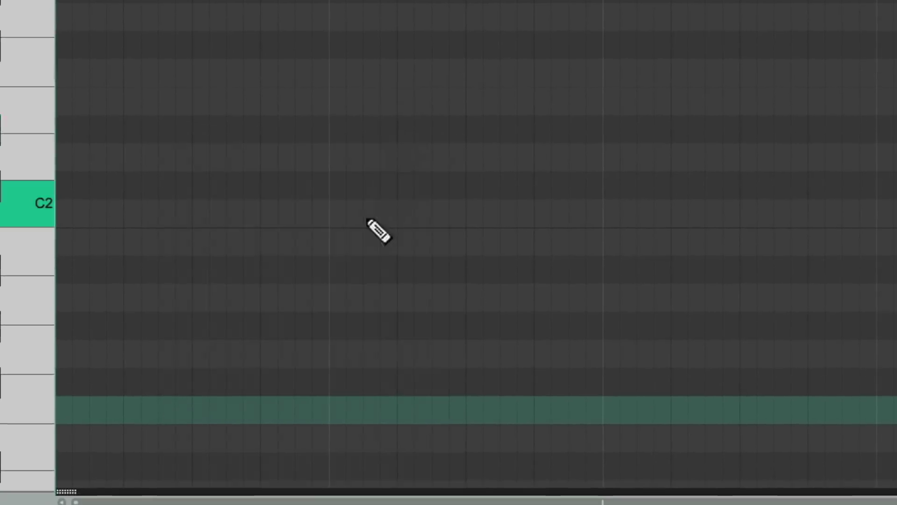
left_click(154, 472)
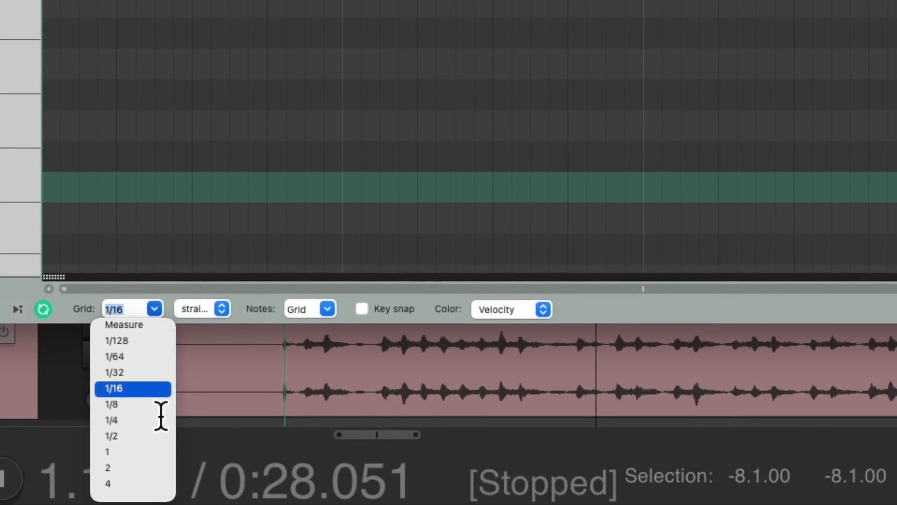
left_click(140, 451)
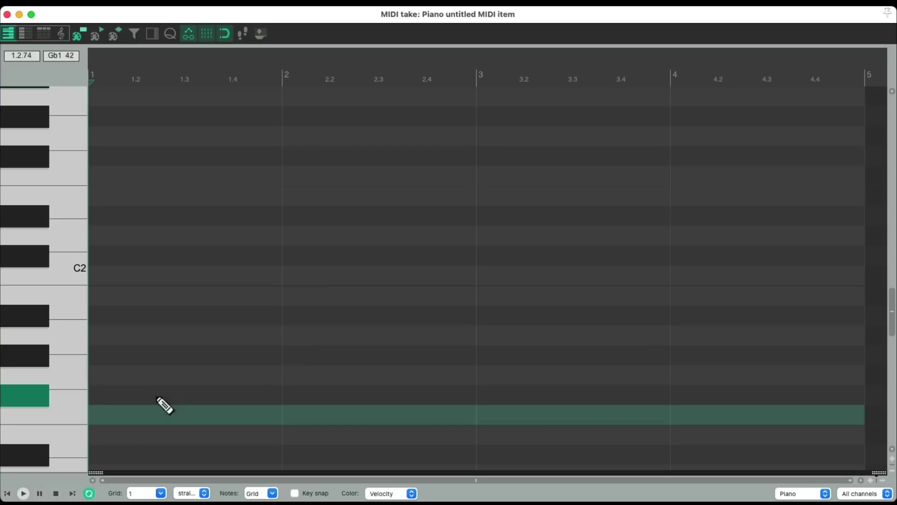
Step: Insert an F major triad filling bar 1 and audition it
left_click(154, 416)
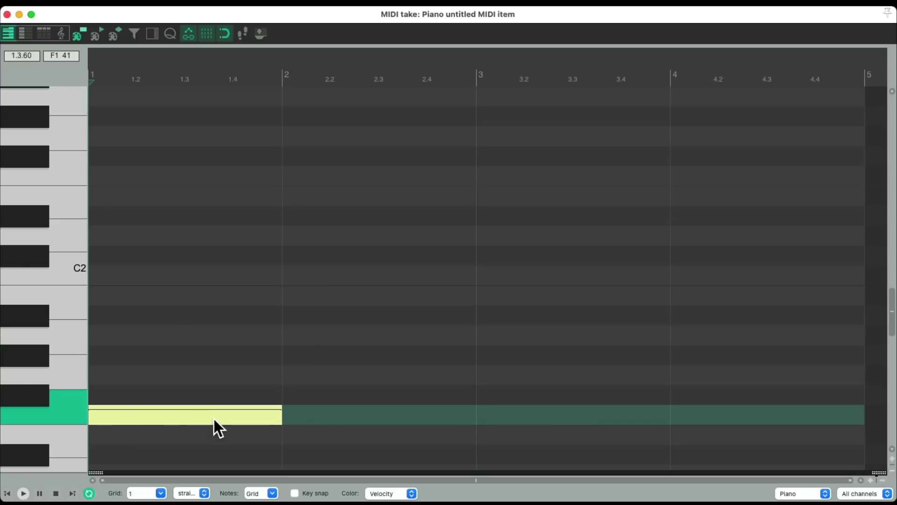
double_click(189, 418)
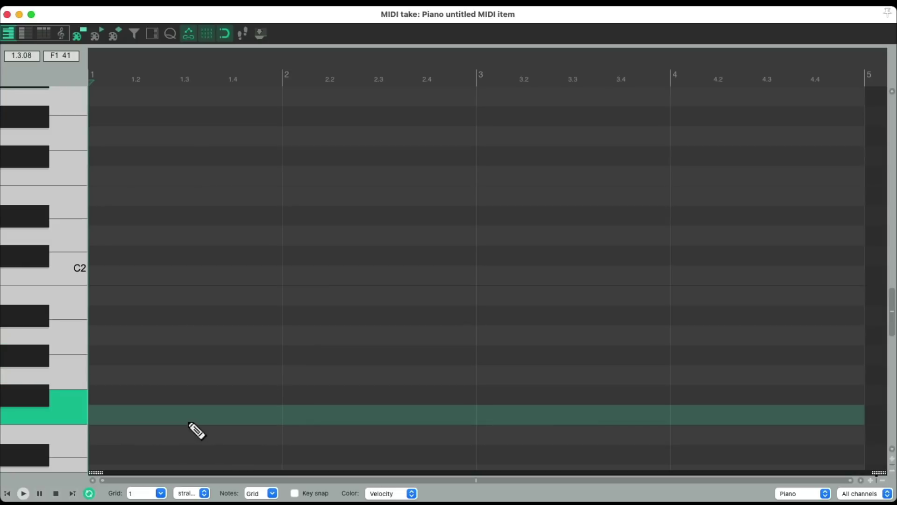
right_click(105, 416)
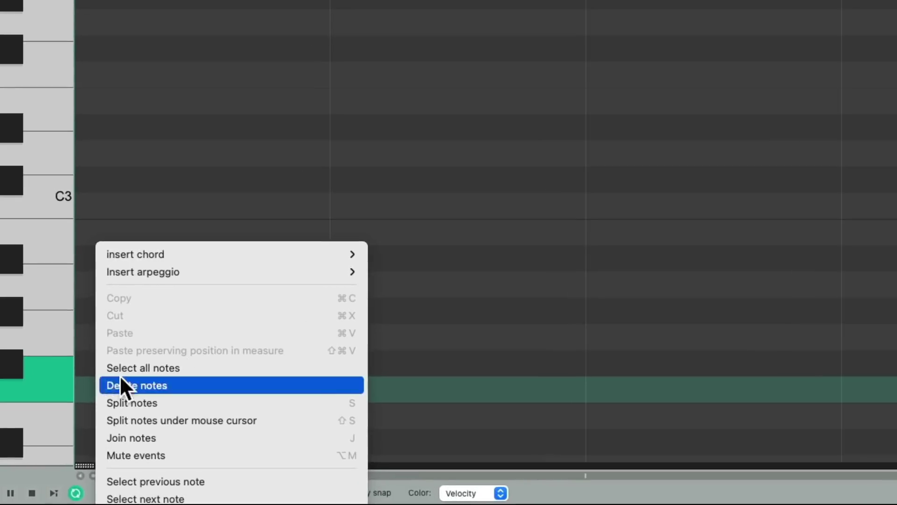
mouse_move(197, 311)
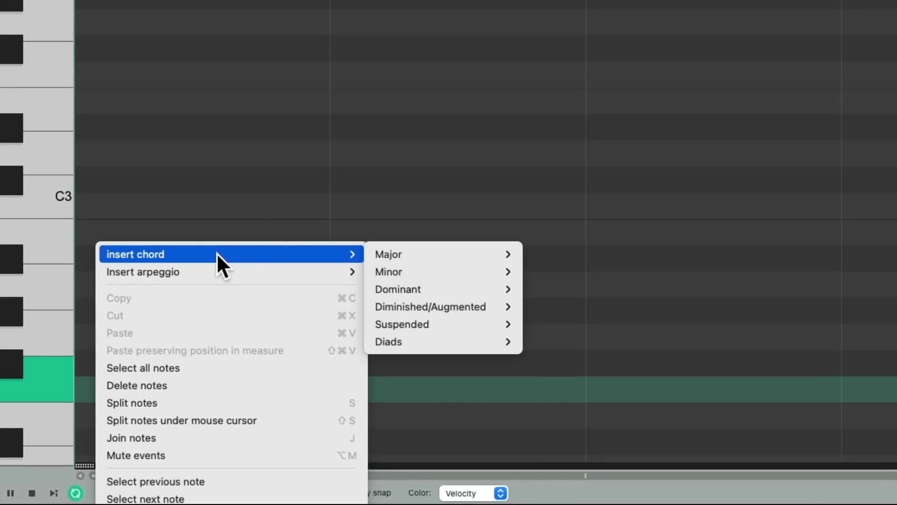
mouse_move(436, 255)
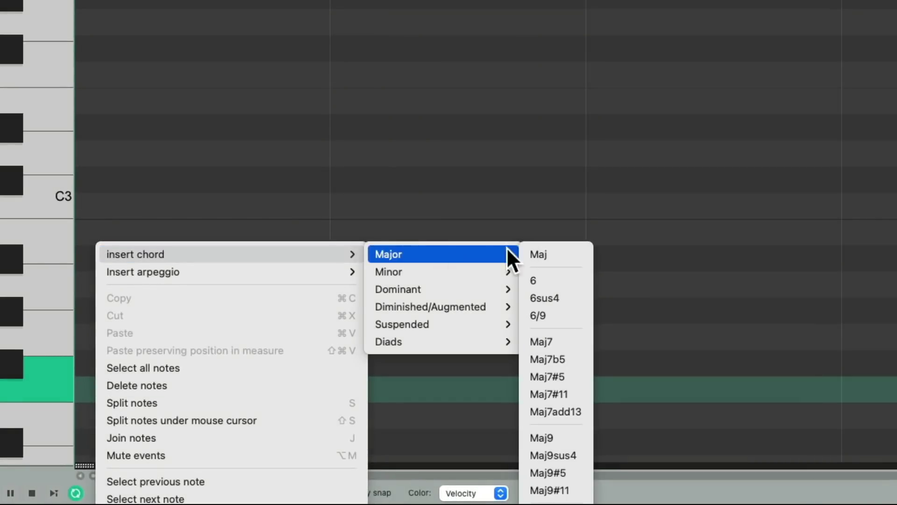
left_click(588, 248)
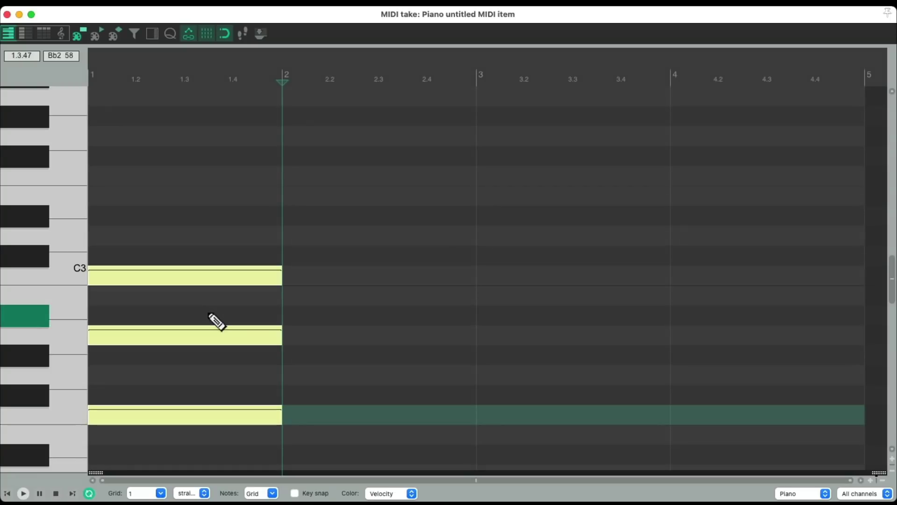
key("Home")
key("space")
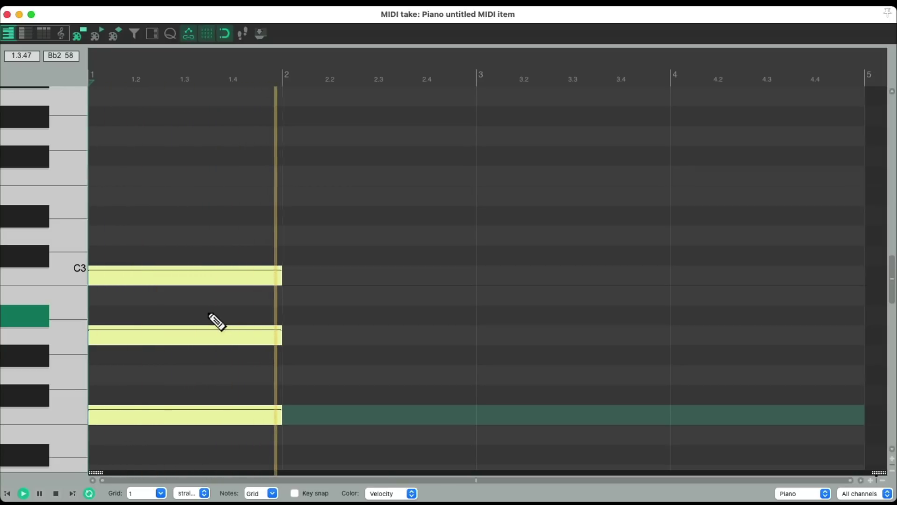
key("space")
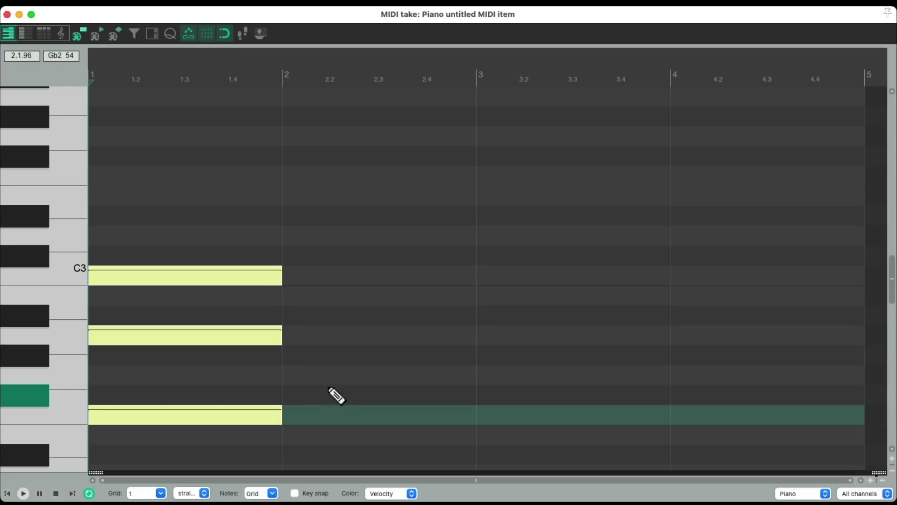
Step: Add a G major triad filling bar 2 and play both chords from the start
key("ctrl+a")
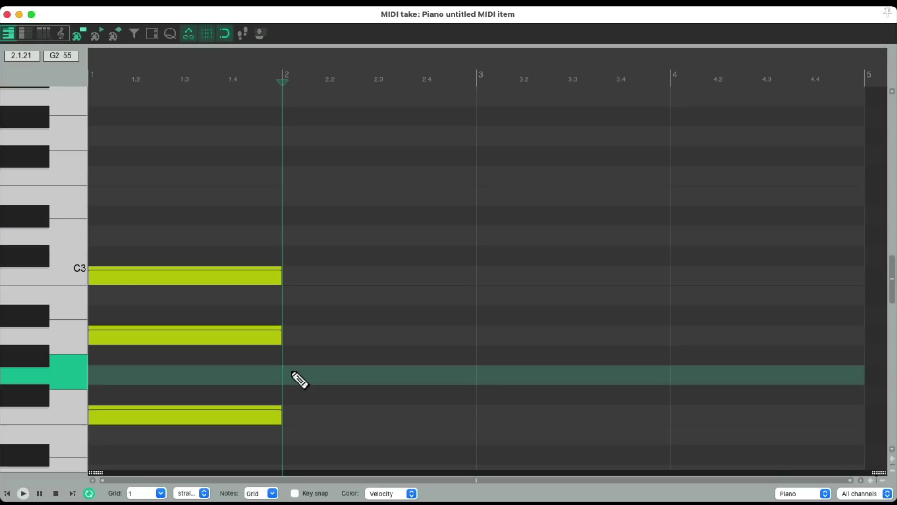
right_click(294, 377)
mouse_move(366, 313)
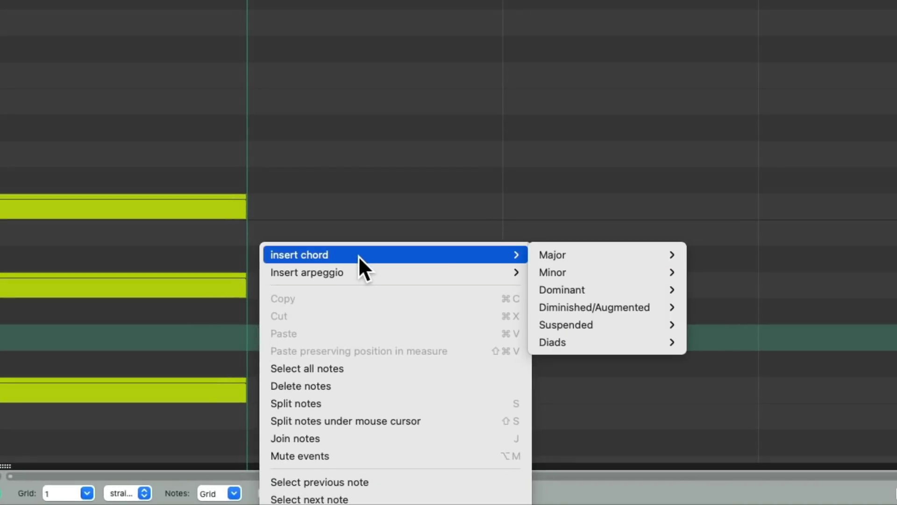
mouse_move(567, 252)
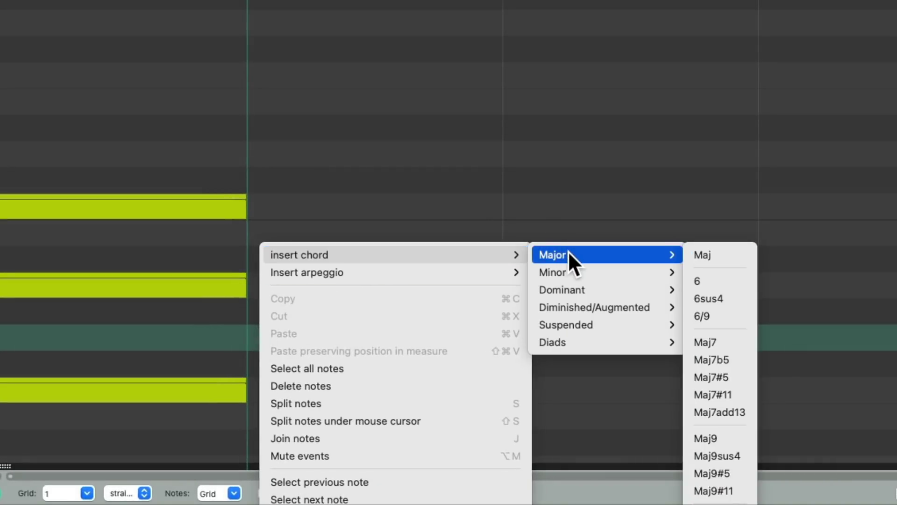
left_click(726, 256)
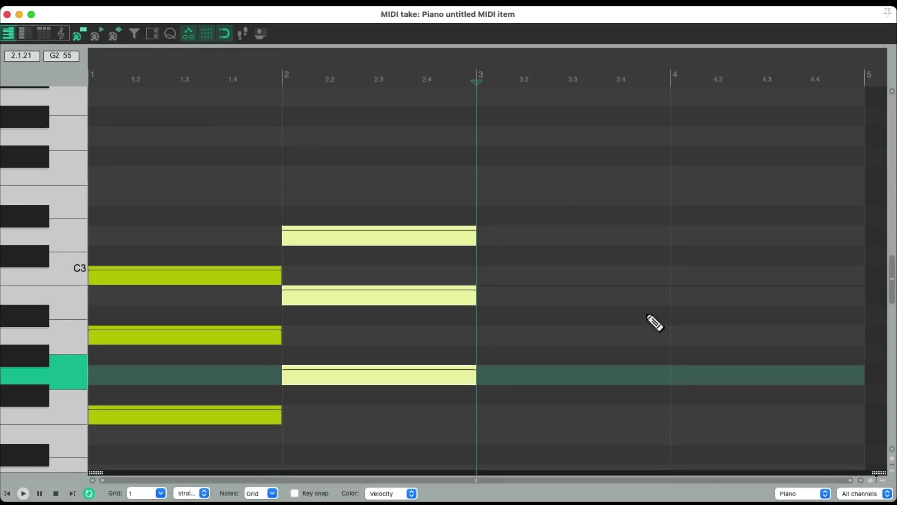
key("Home")
key("space")
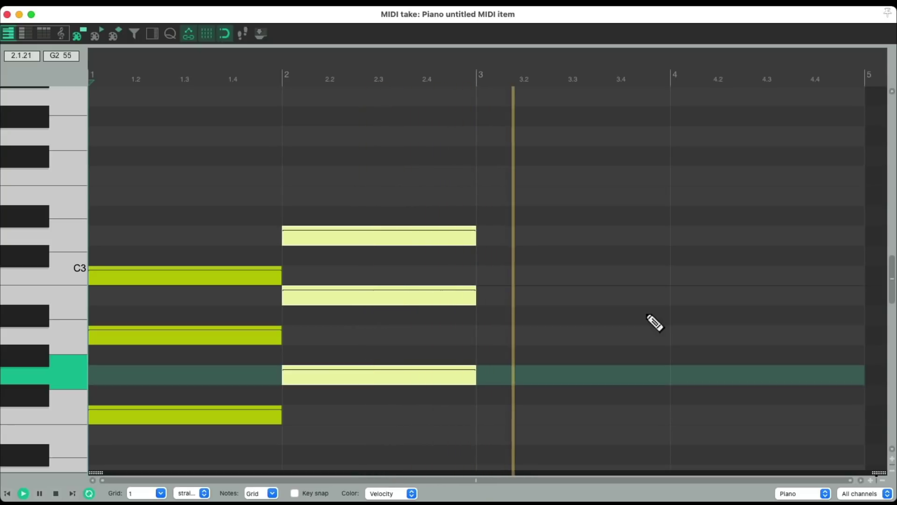
key("space")
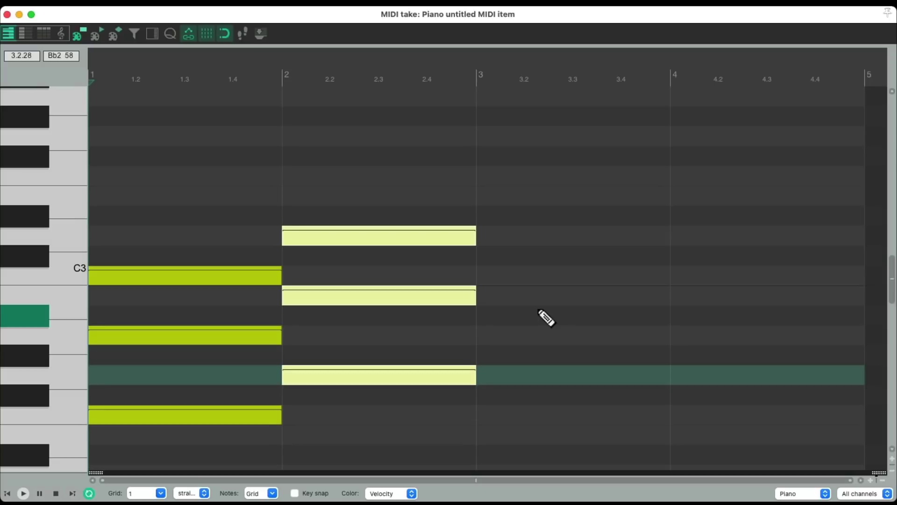
Step: Insert a major triad in bar 3 and audition it
right_click(494, 337)
mouse_move(548, 311)
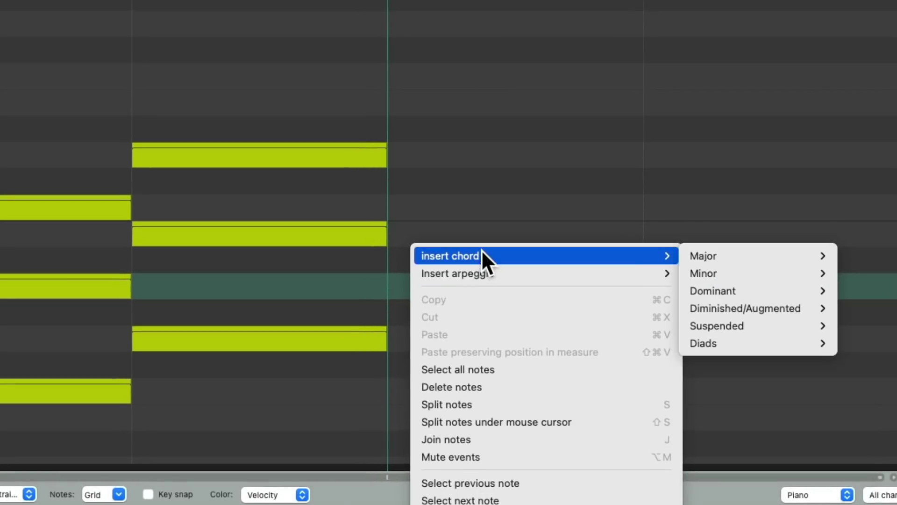
mouse_move(769, 256)
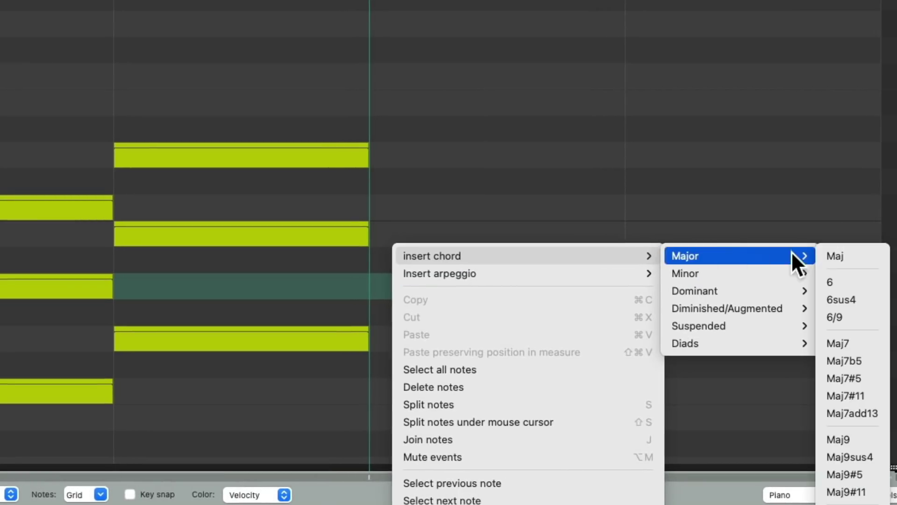
left_click(846, 255)
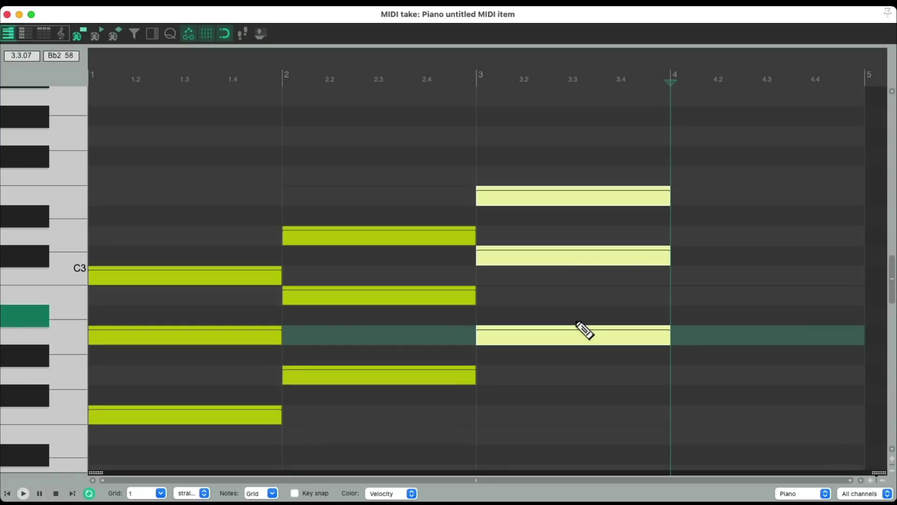
key("space")
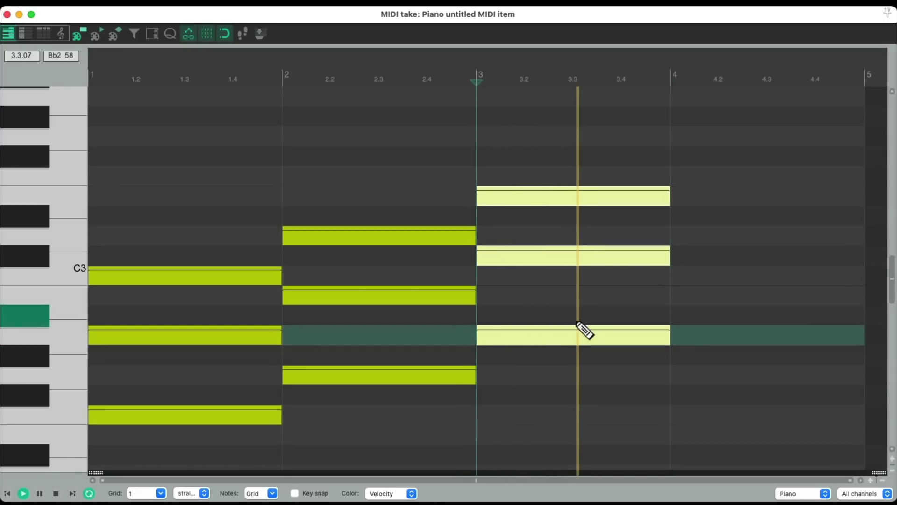
key("space")
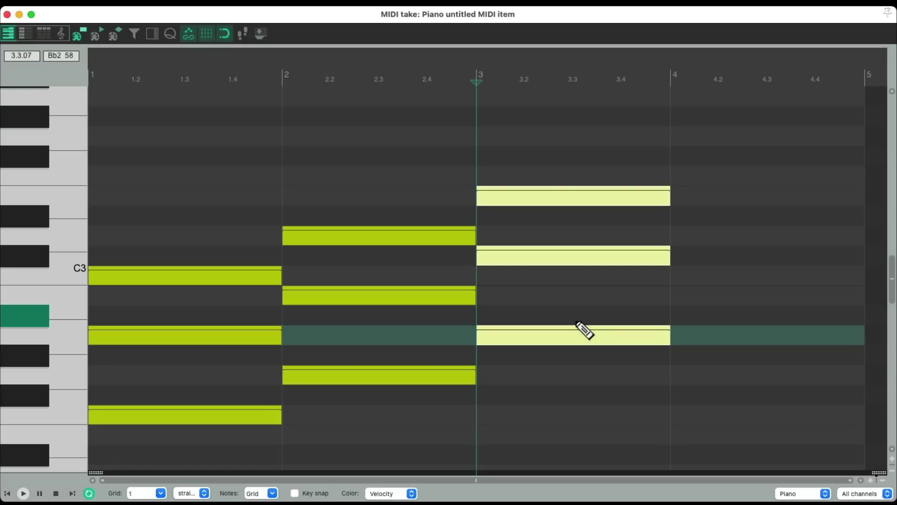
Step: Replace the bar-3 chord with an A minor triad and play it back
left_click(527, 258)
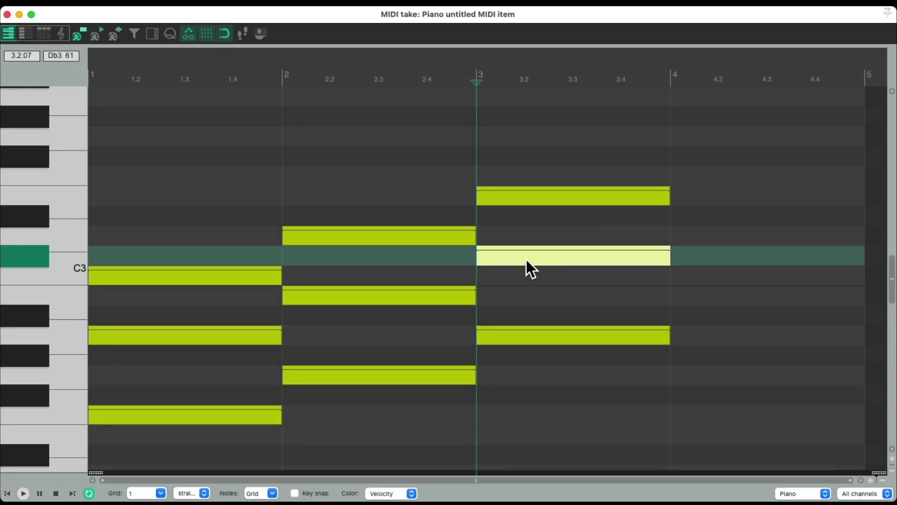
left_click_drag(526, 259, 531, 274)
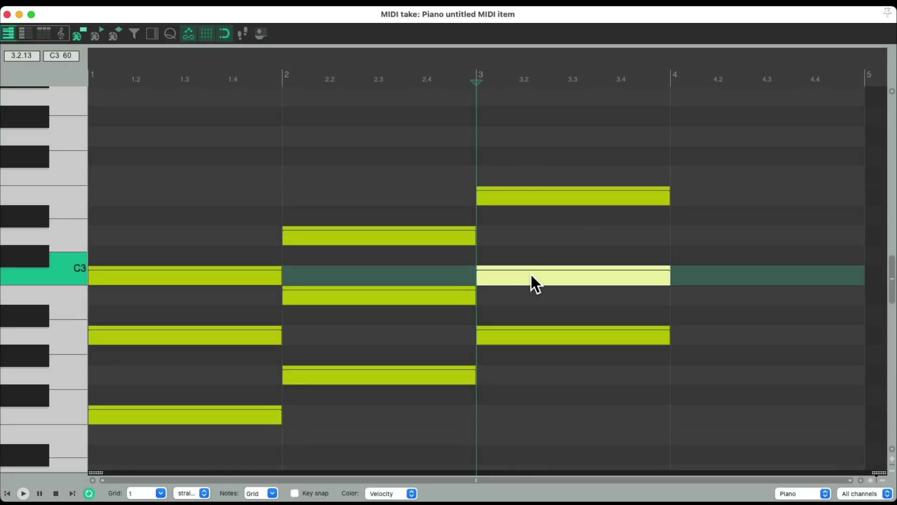
key("ctrl+z")
key("ctrl+z")
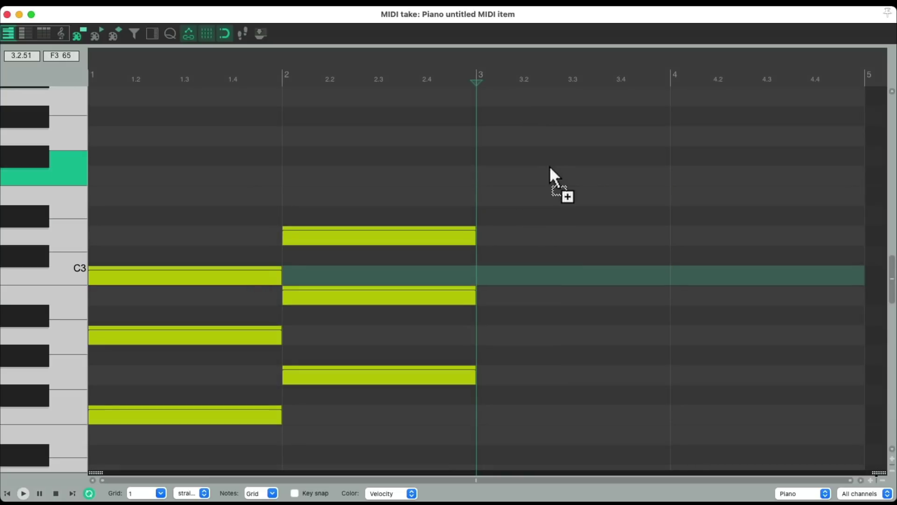
right_click(489, 336)
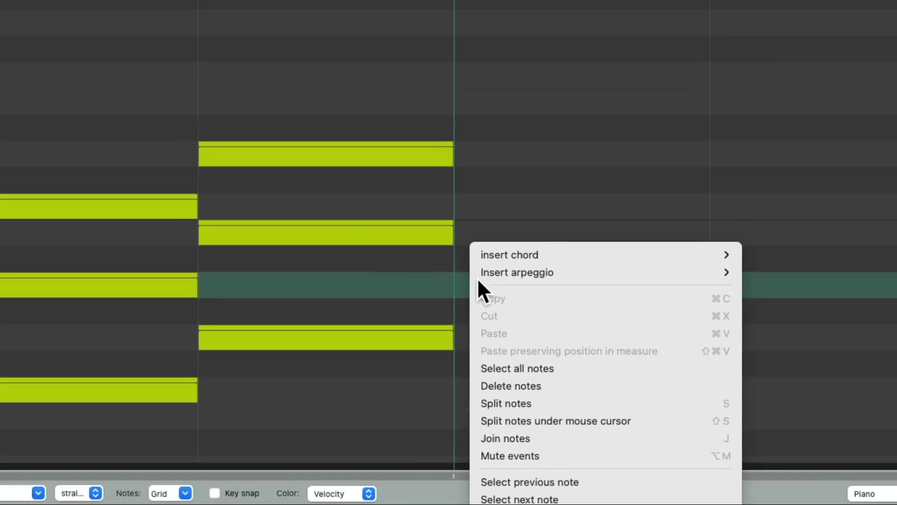
mouse_move(501, 315)
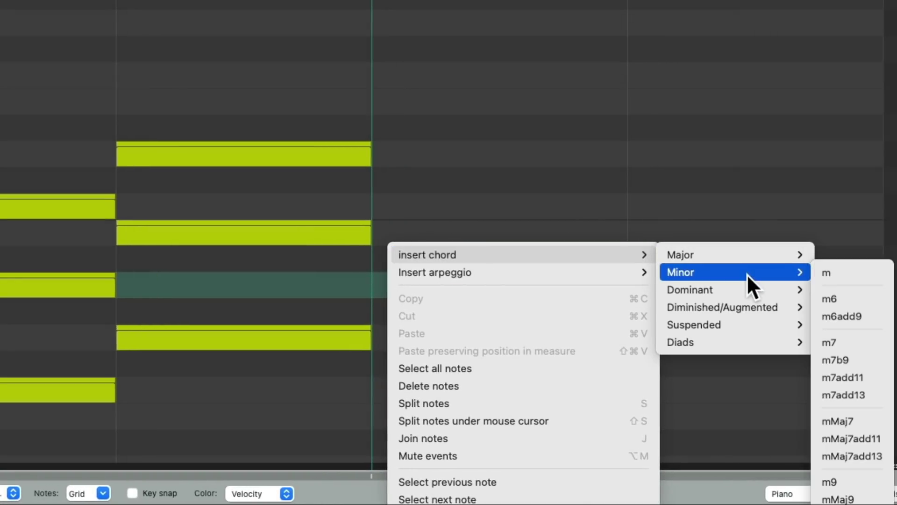
left_click(848, 273)
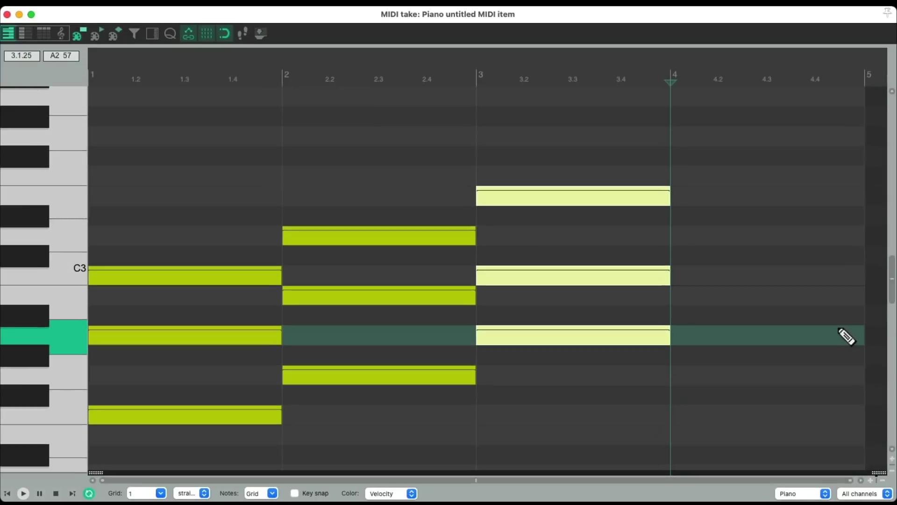
key("space")
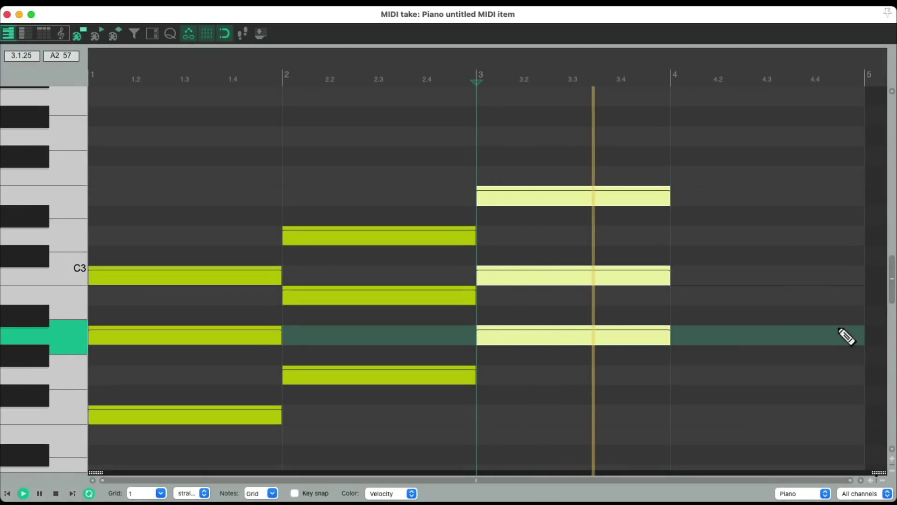
key("space")
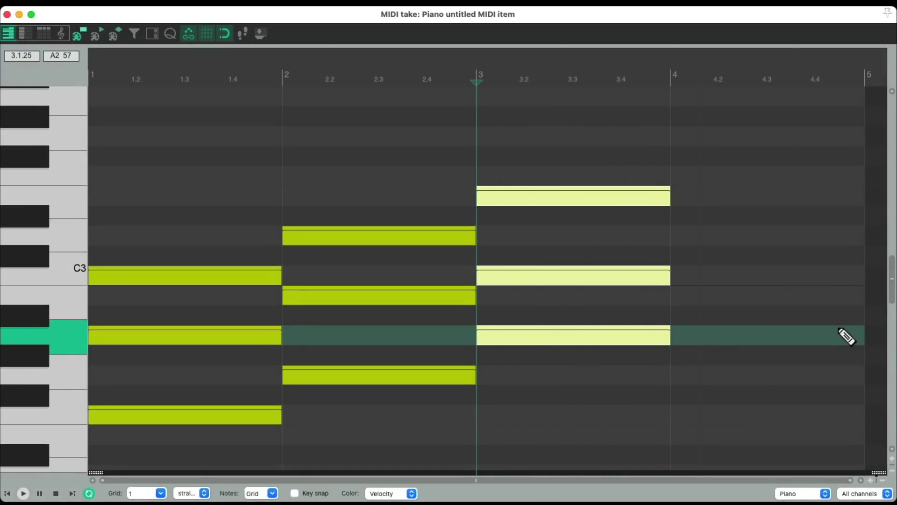
Step: Insert a G major triad filling bar 4 and play the four-chord progression
left_click(683, 373)
right_click(683, 372)
mouse_move(704, 314)
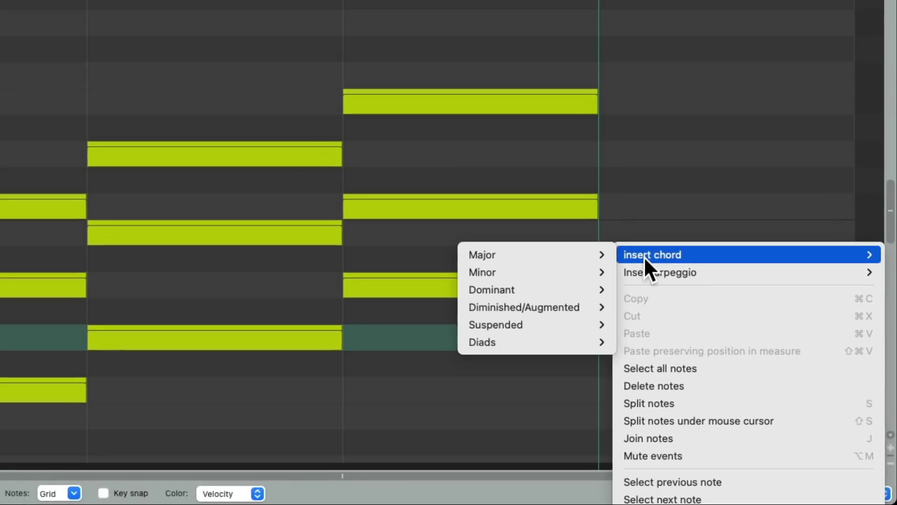
mouse_move(653, 311)
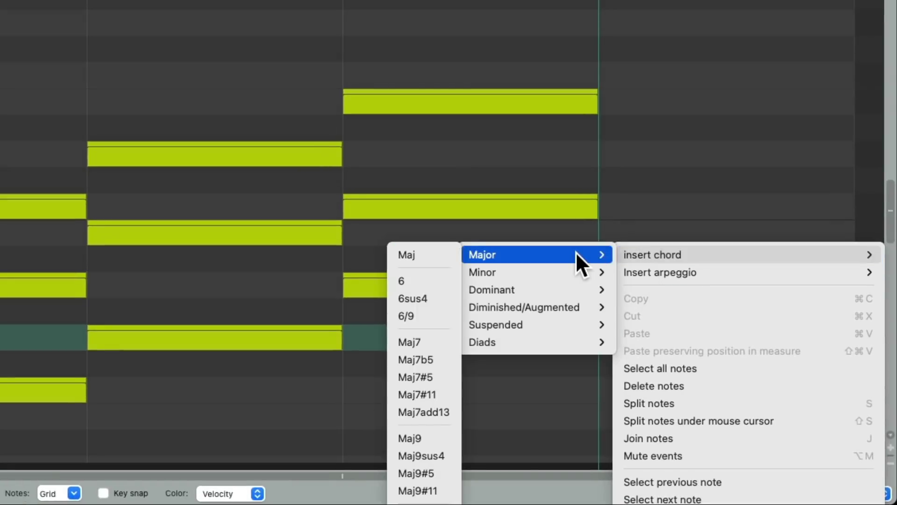
left_click(435, 253)
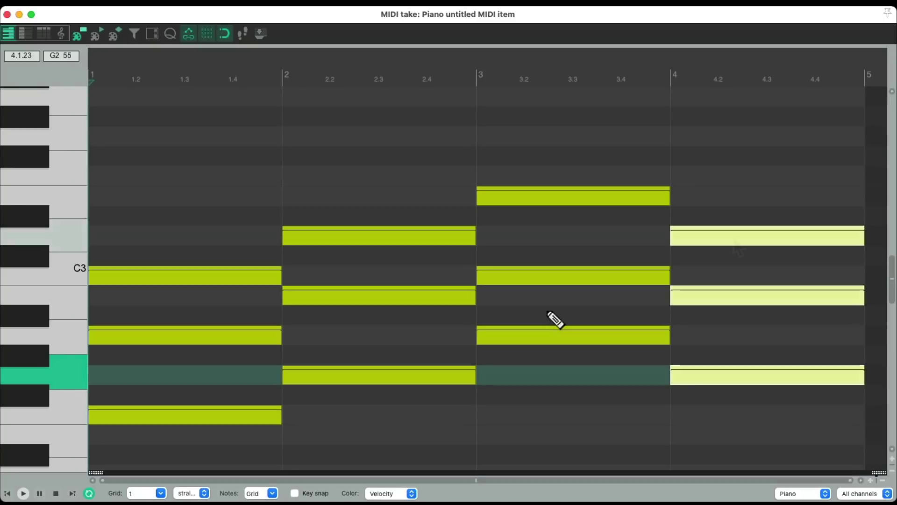
key("space")
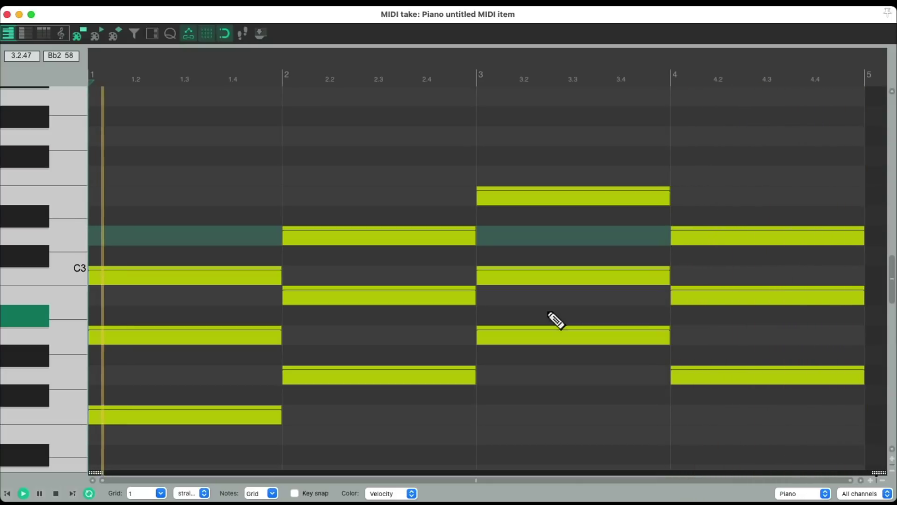
key("space")
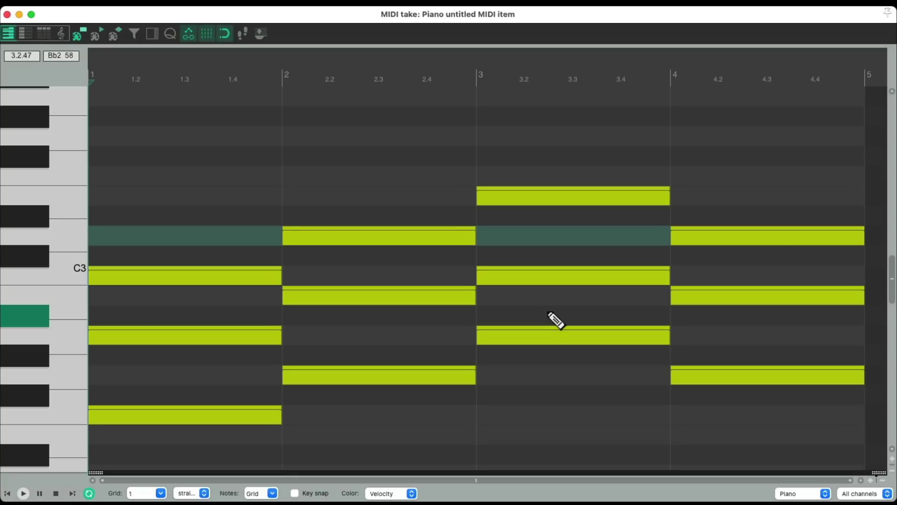
Step: With the grid at 1/8, shorten all chords and copy them onto the next beat, then audition
key("super+a")
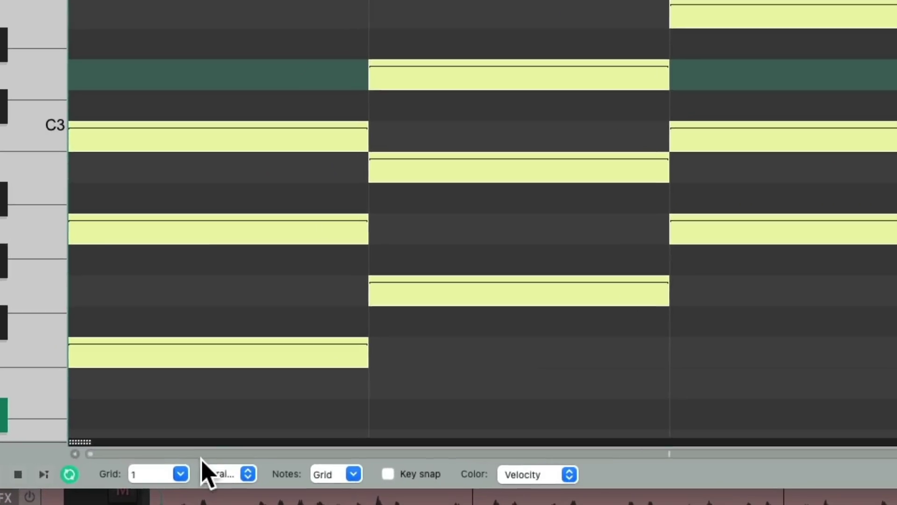
left_click(161, 493)
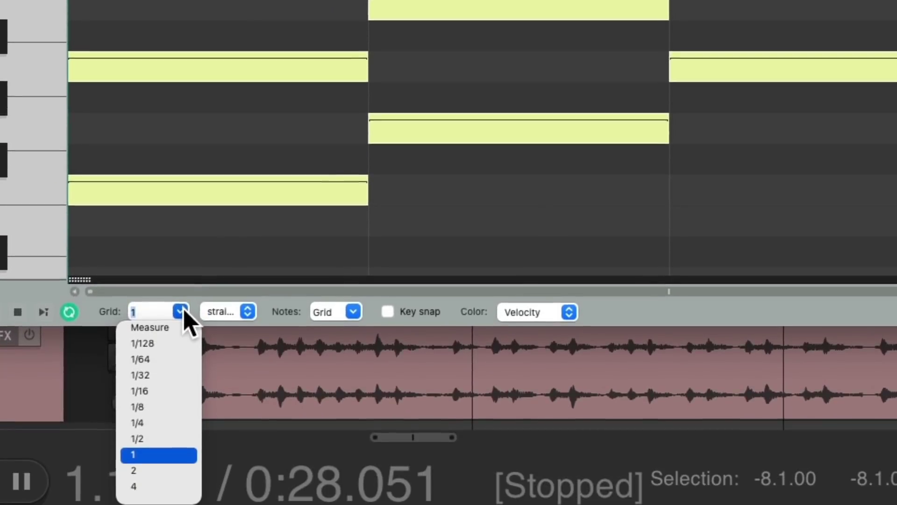
left_click(180, 407)
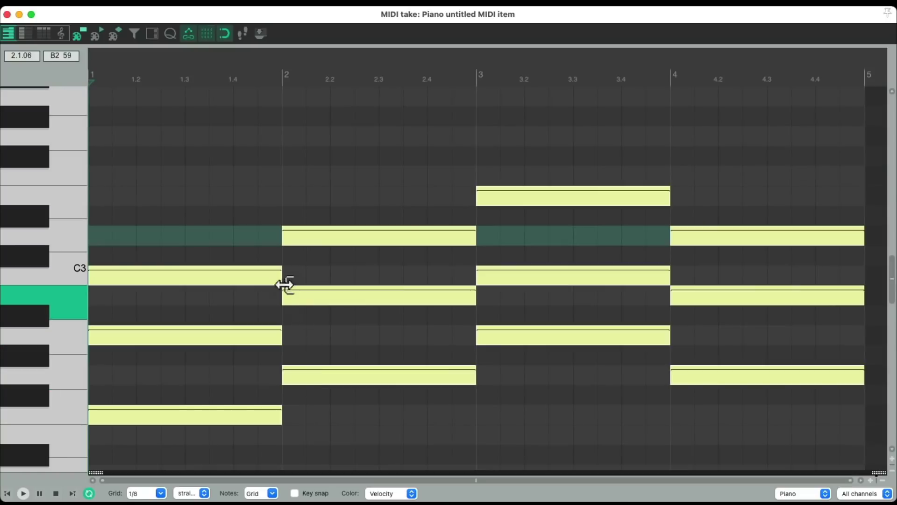
left_click_drag(229, 300, 110, 327)
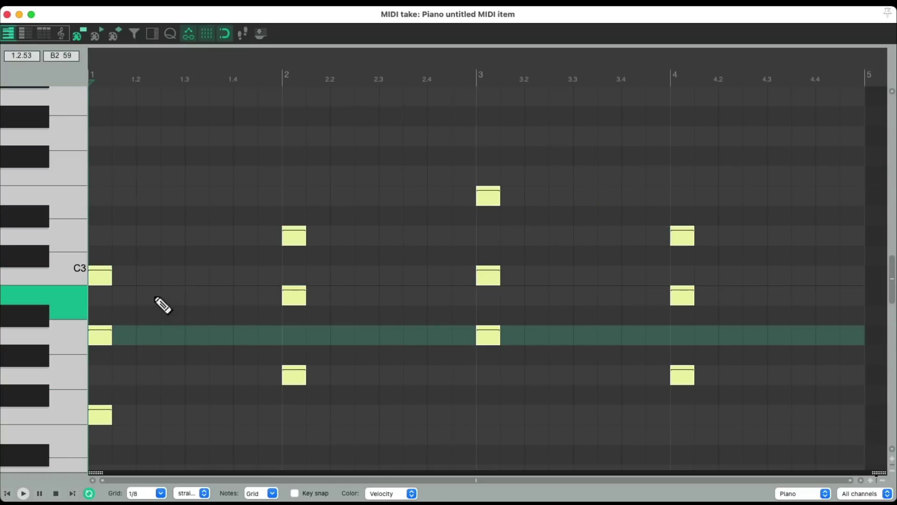
left_click_drag(106, 279, 269, 280)
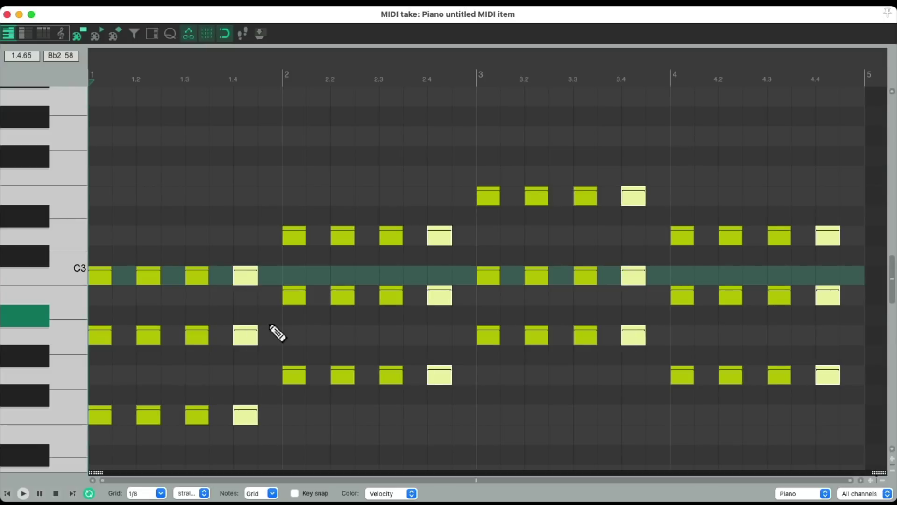
key("space")
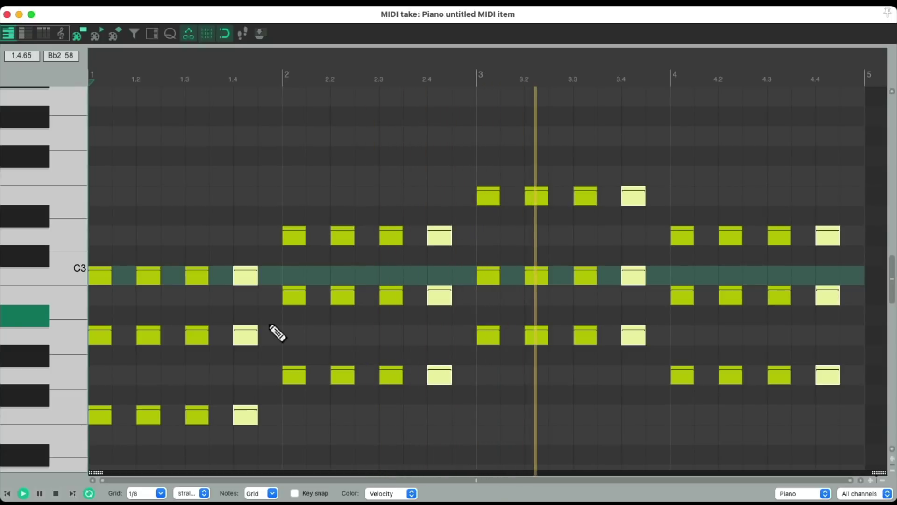
key("space")
Step: Rejoin the chords, shorten them to one beat, copy them three eighths later, and play
key("ctrl+a")
key("j")
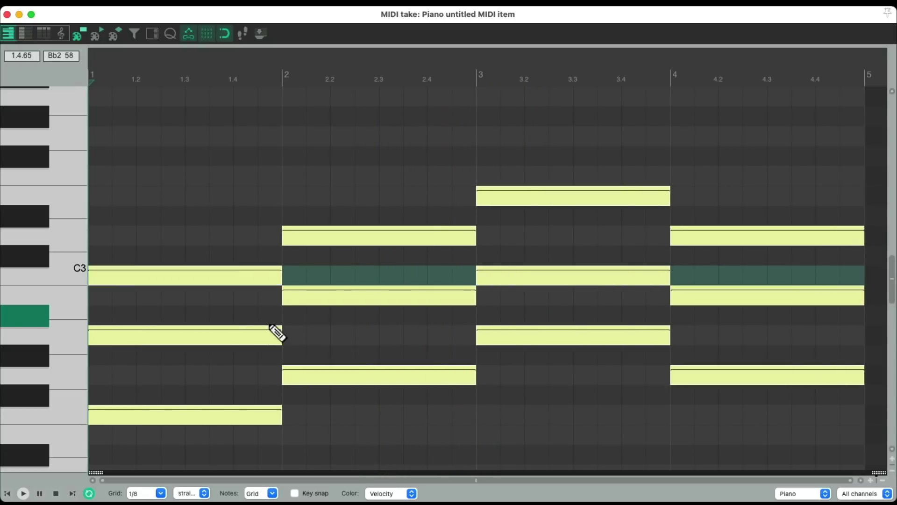
left_click_drag(281, 284, 120, 314)
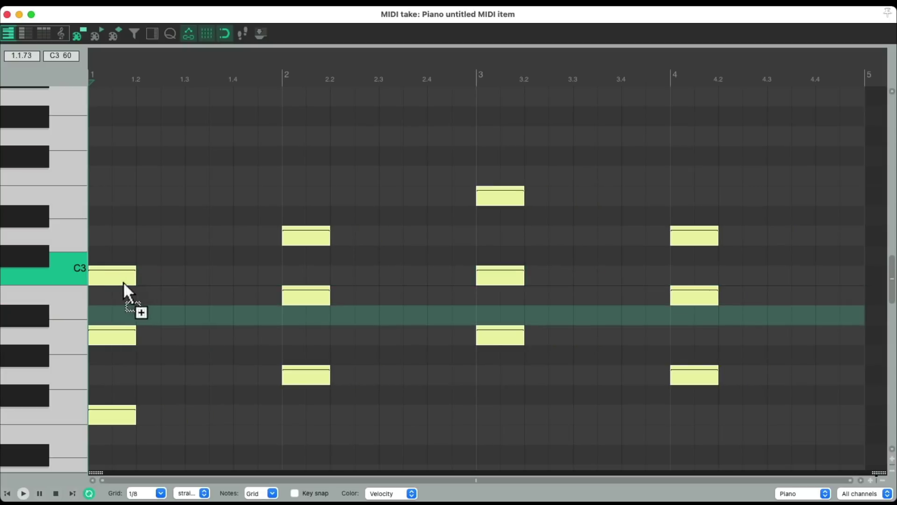
left_click_drag(119, 278, 270, 280)
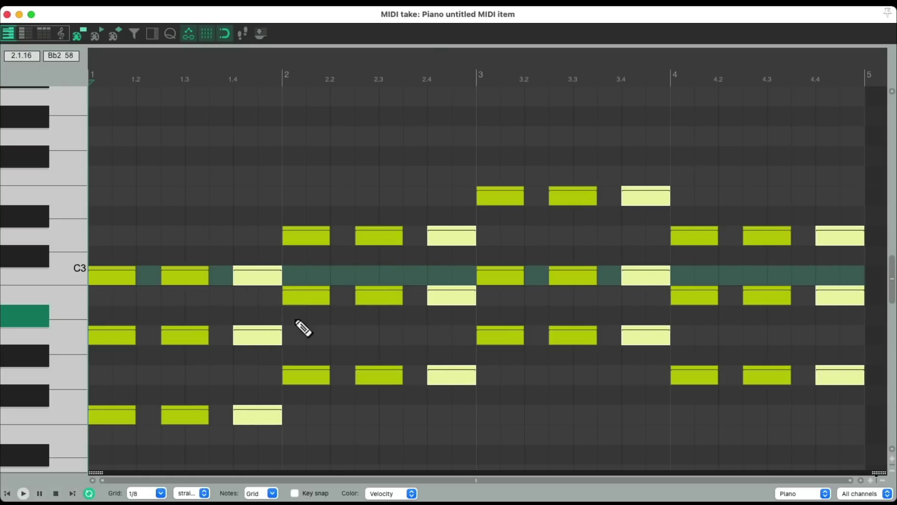
key("space")
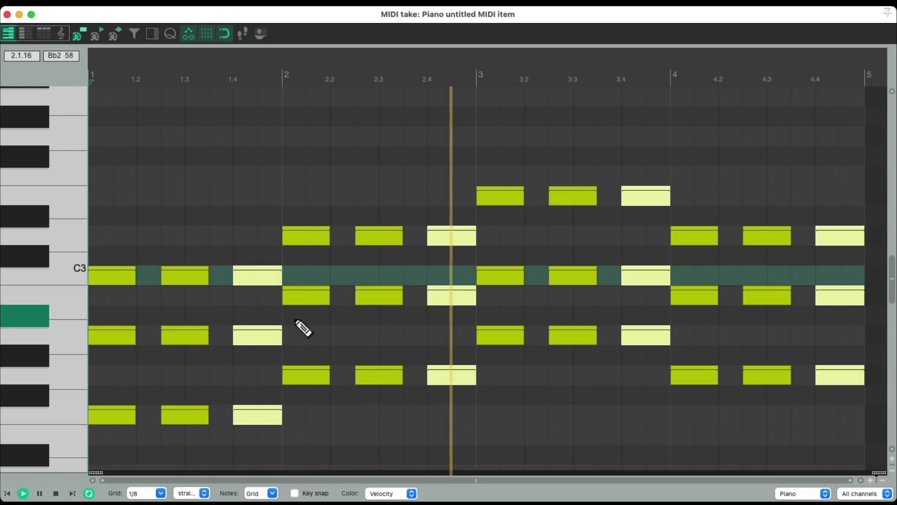
key("space")
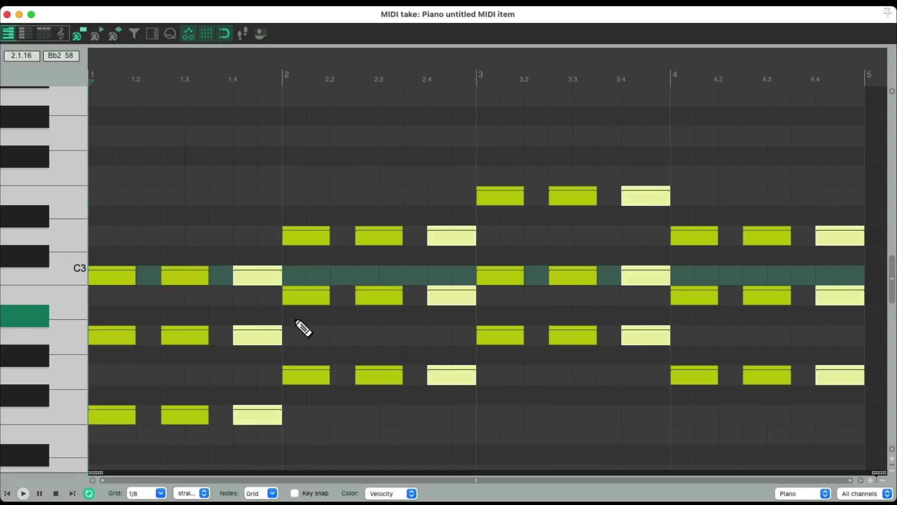
Step: Clear all notes, insert a major arpeggio in bar 1, and play it
key("super+a")
key("Delete")
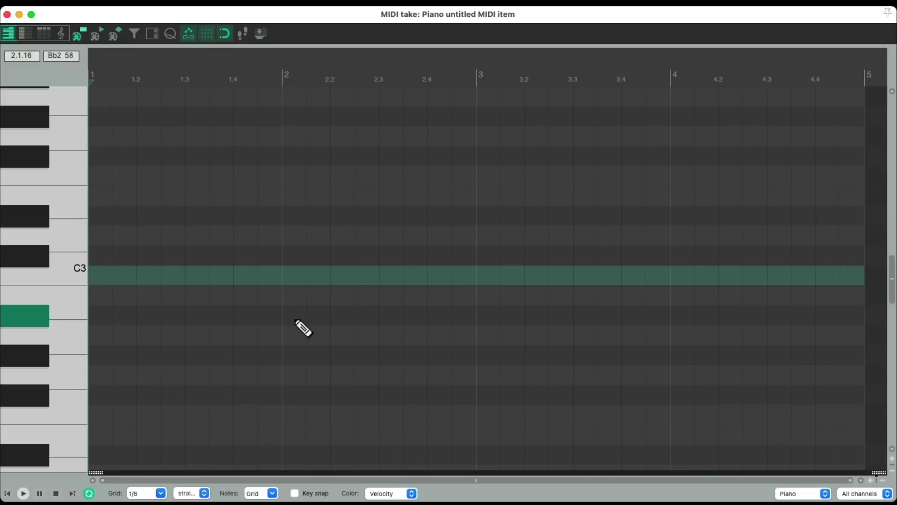
right_click(100, 418)
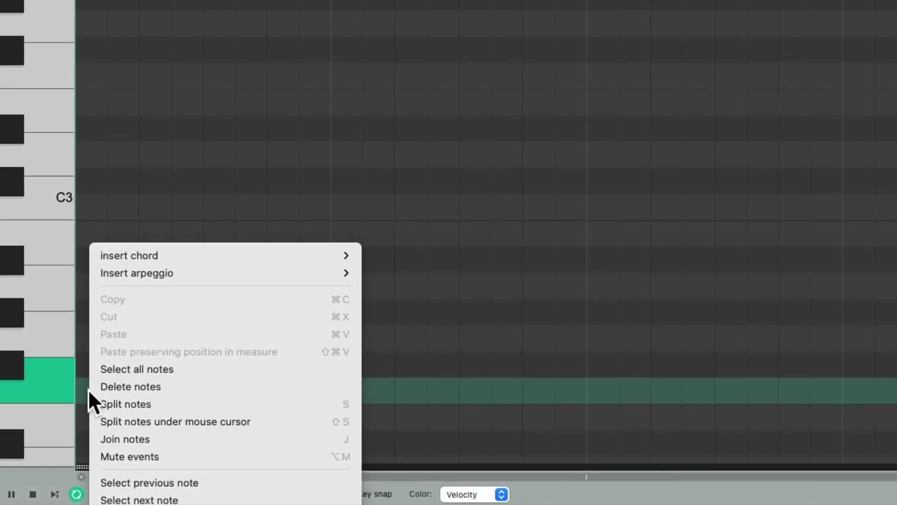
mouse_move(178, 330)
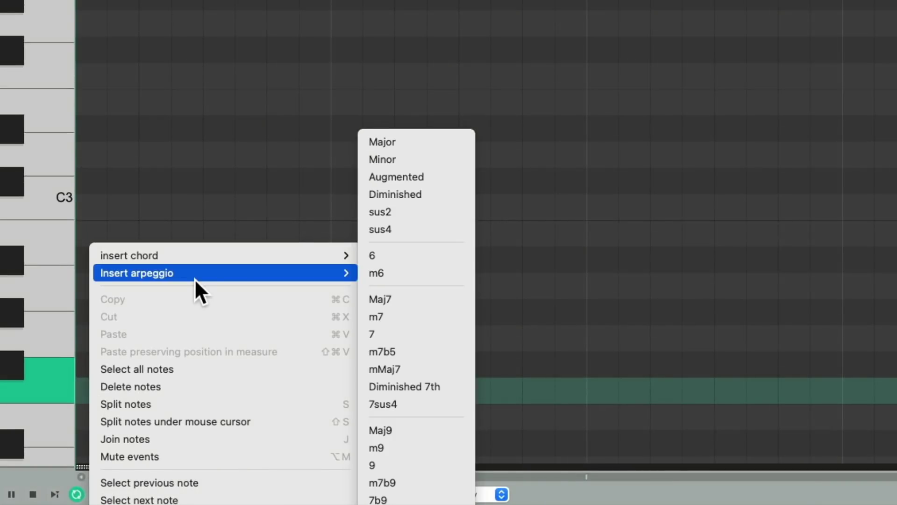
left_click(431, 142)
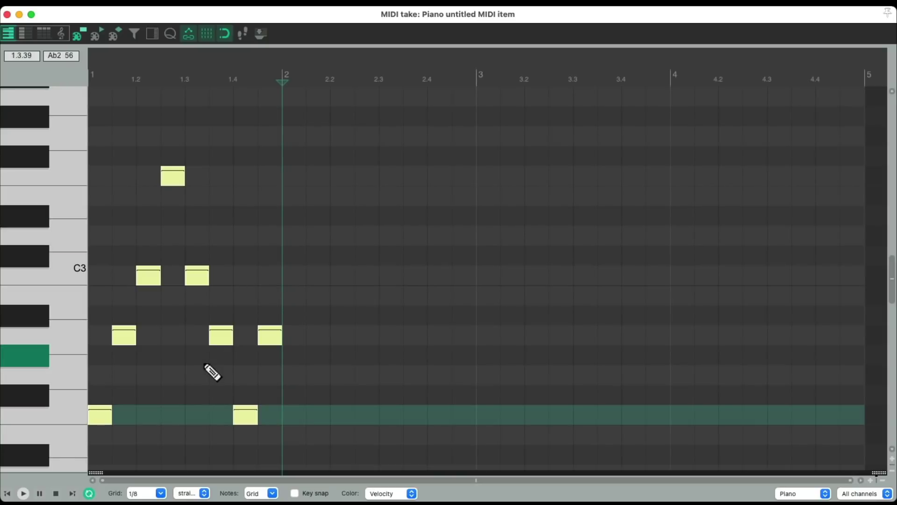
key("Home")
key("space")
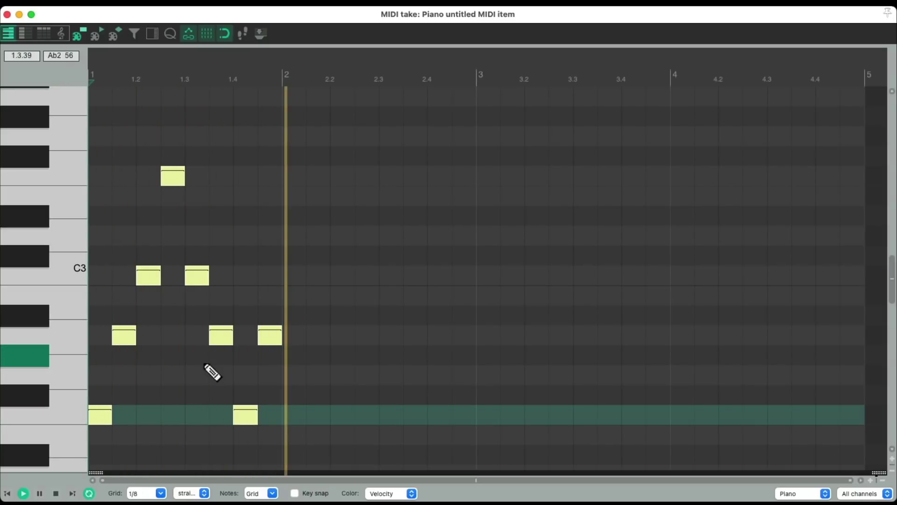
key("space")
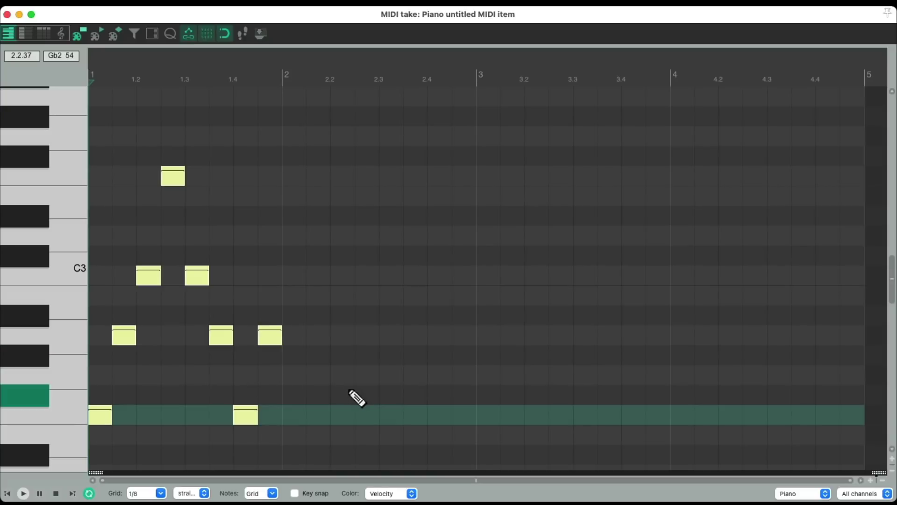
Step: Add a major arpeggio in bar 2 and a minor arpeggio in bar 3, then select all notes
left_click(291, 379)
right_click(291, 379)
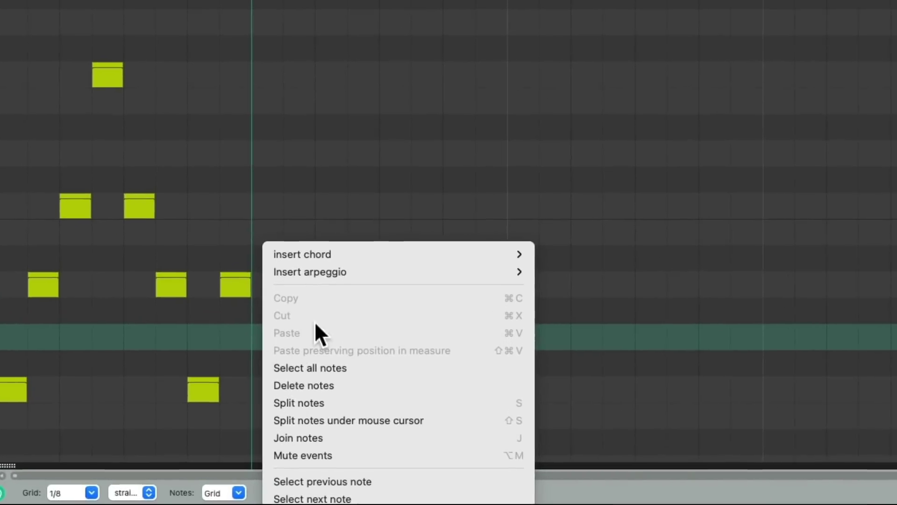
mouse_move(355, 328)
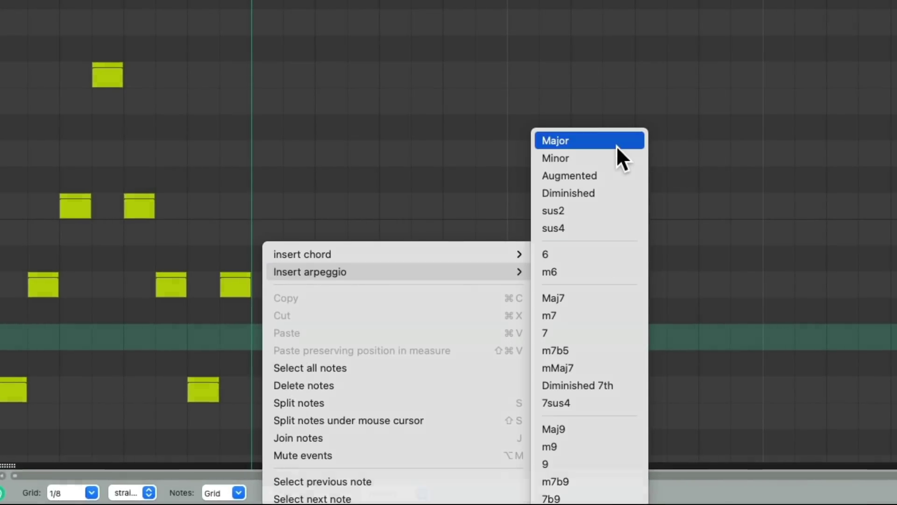
left_click(615, 145)
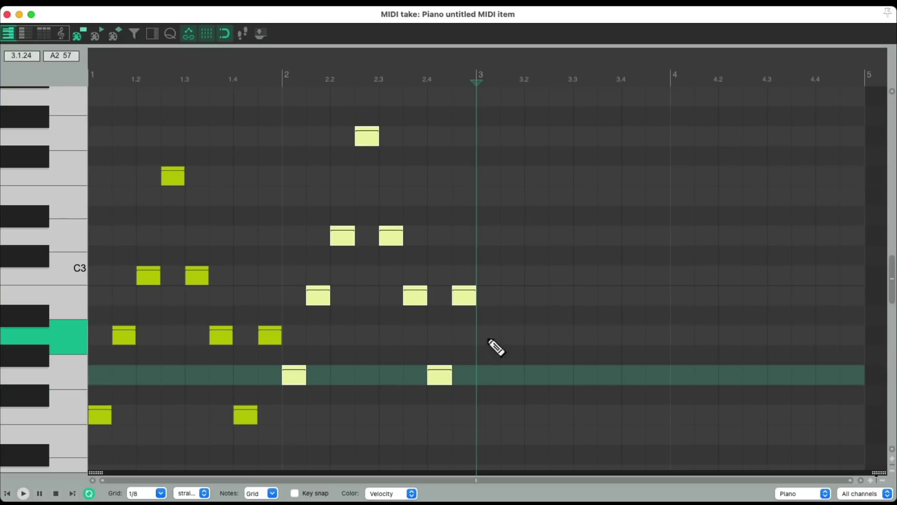
left_click(495, 340)
right_click(487, 334)
mouse_move(482, 284)
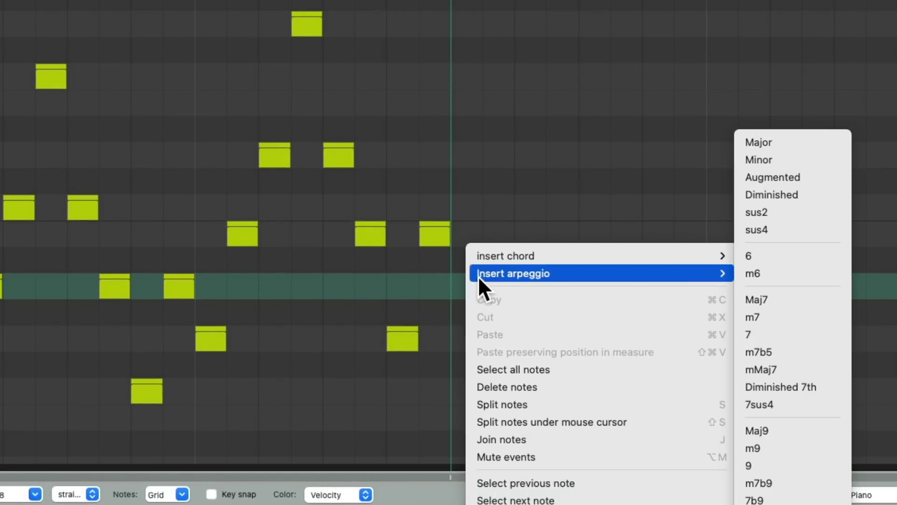
left_click(815, 158)
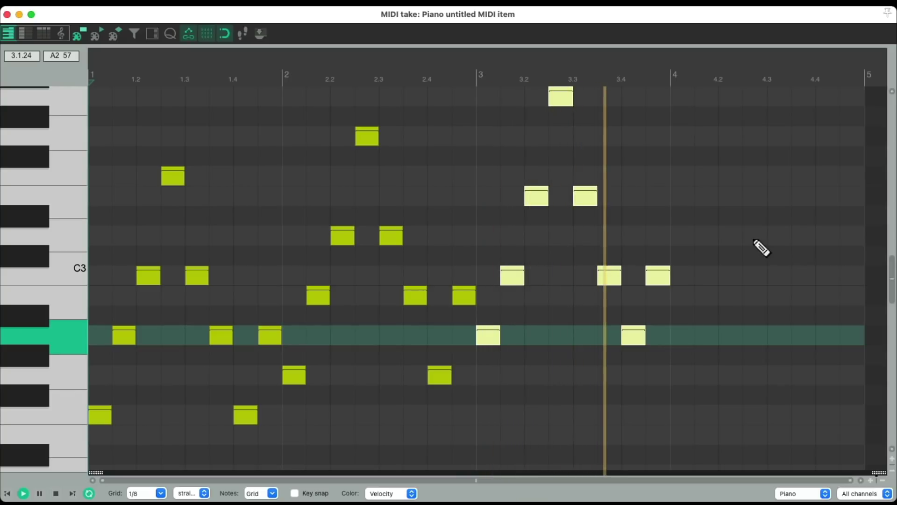
key("space")
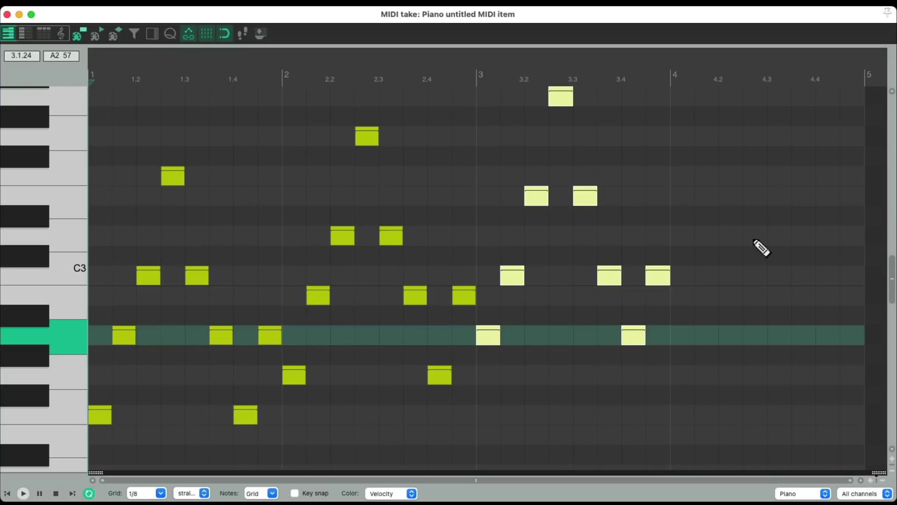
key("super+a")
Step: Delete every note and set the grid size back to 1
key("Delete")
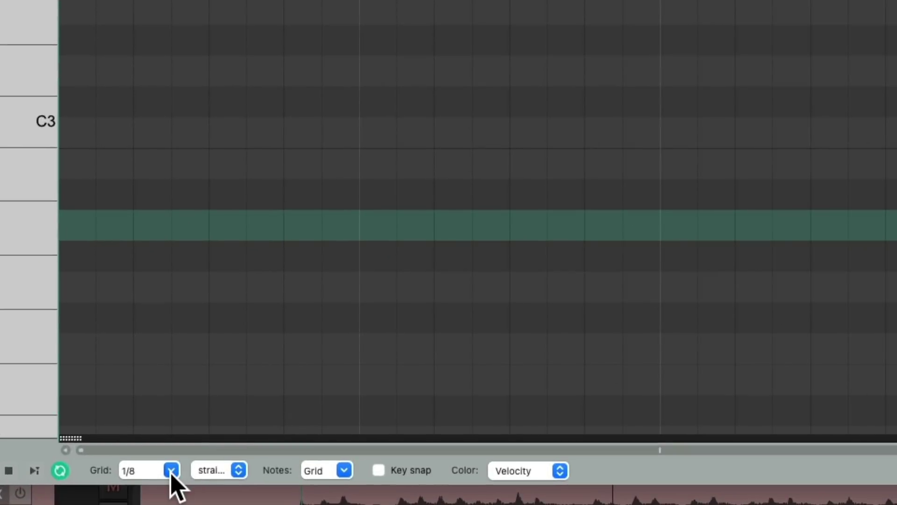
left_click(161, 493)
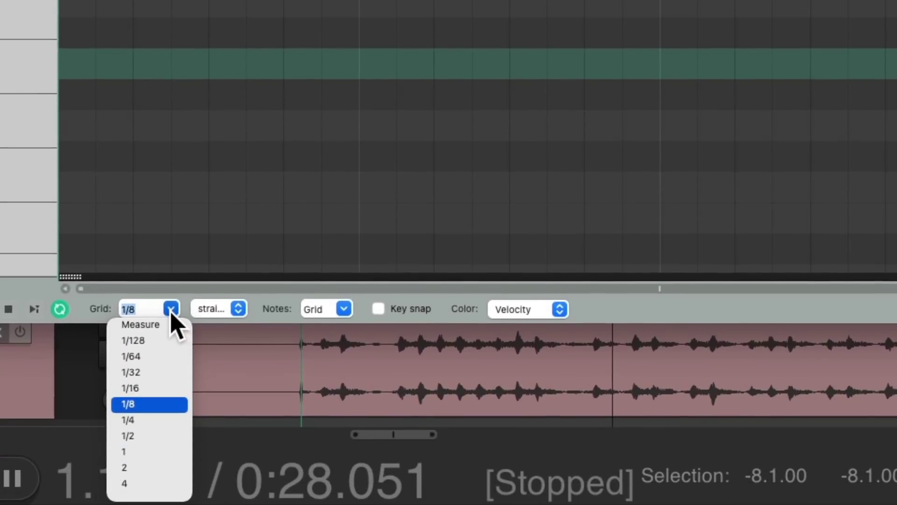
left_click(161, 451)
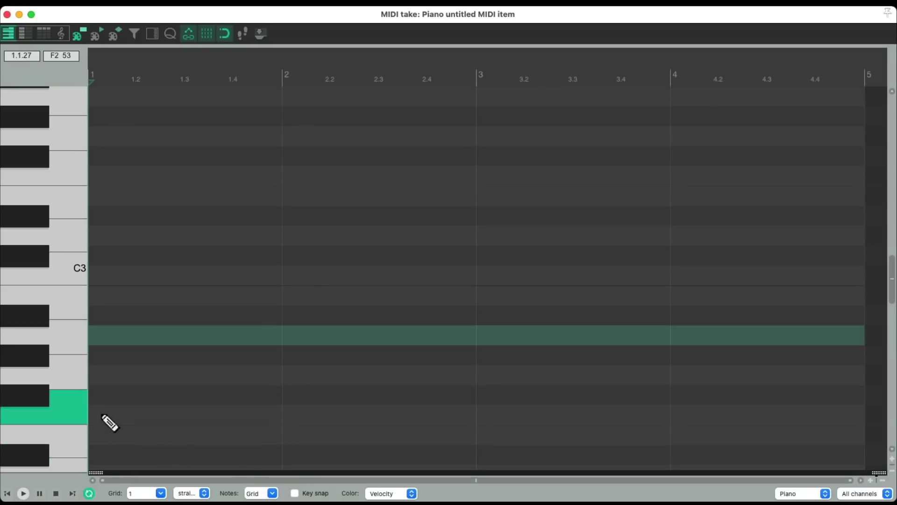
Step: Insert an F Maj7 chord (F2–A2–C3–E3) filling bar 1 and audition it
right_click(104, 418)
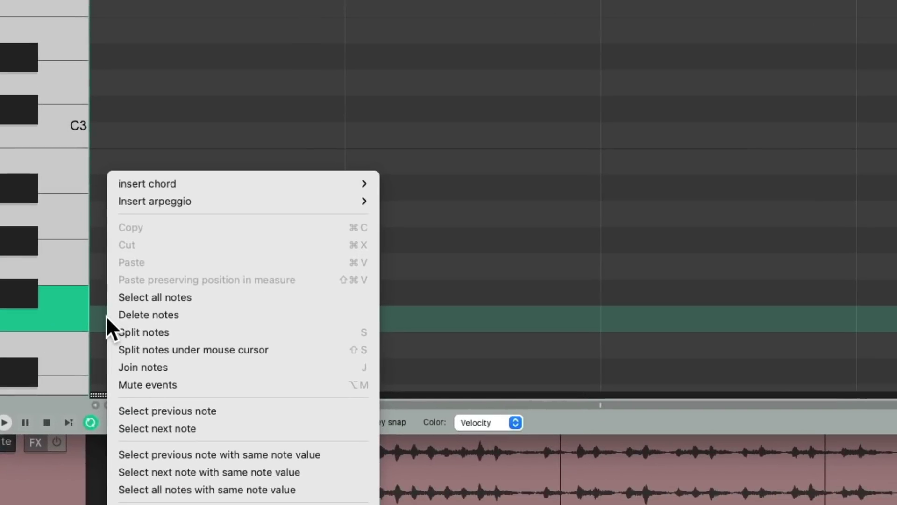
mouse_move(234, 305)
mouse_move(436, 180)
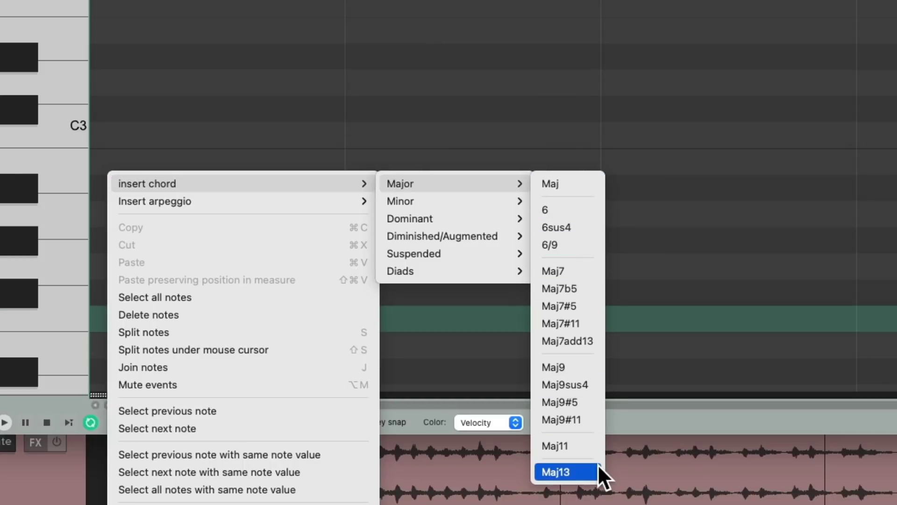
left_click(593, 271)
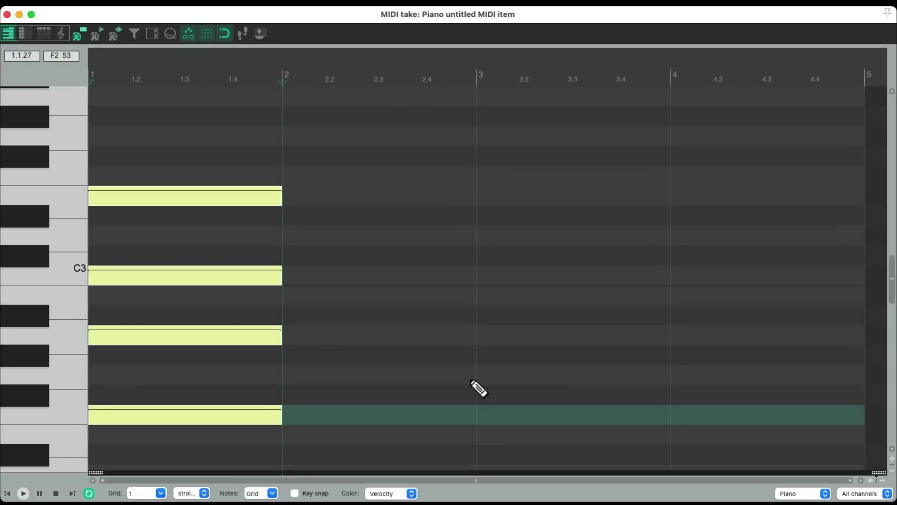
key("space")
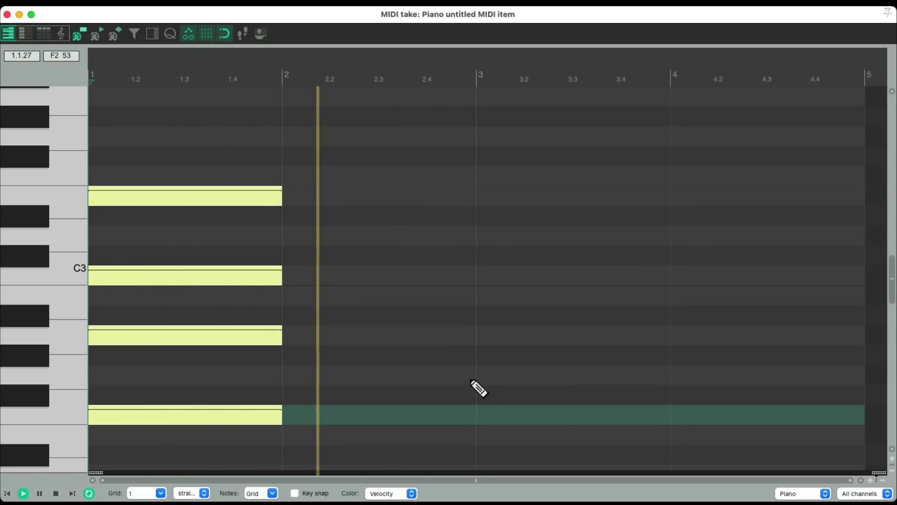
key("space")
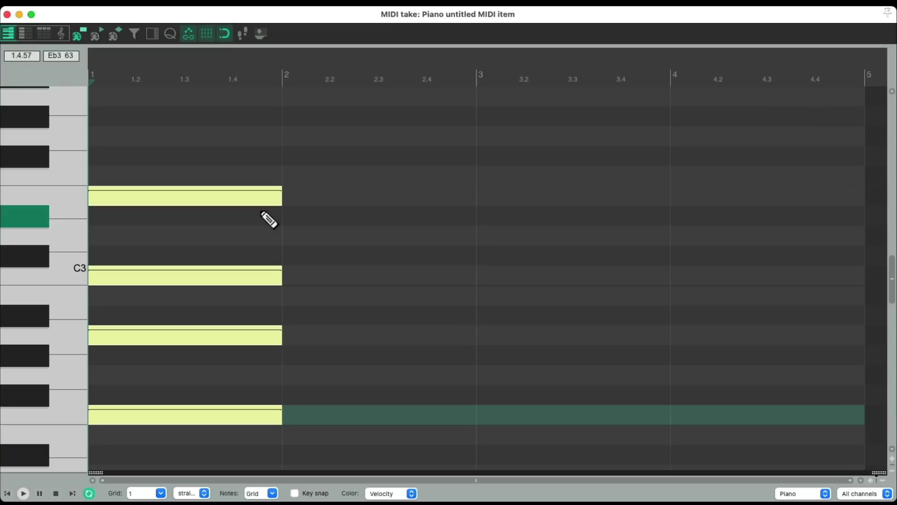
left_click(242, 199)
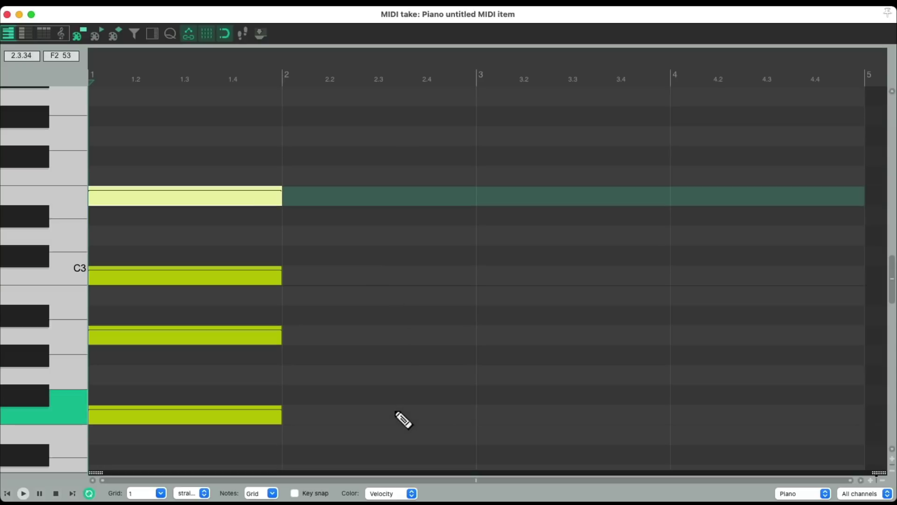
Step: Add a G6 chord (G2–B2–D3–E3) filling bar 2 and play from the start
left_click(288, 377)
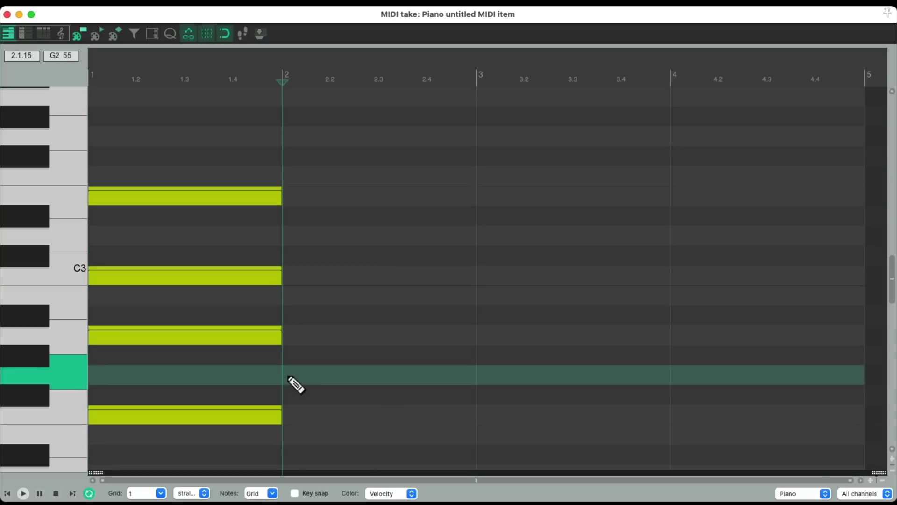
right_click(288, 379)
mouse_move(371, 313)
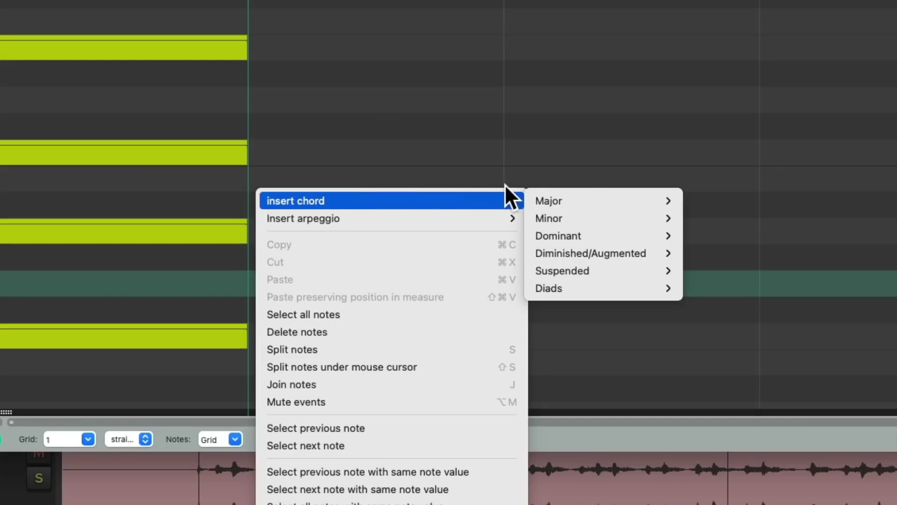
mouse_move(603, 201)
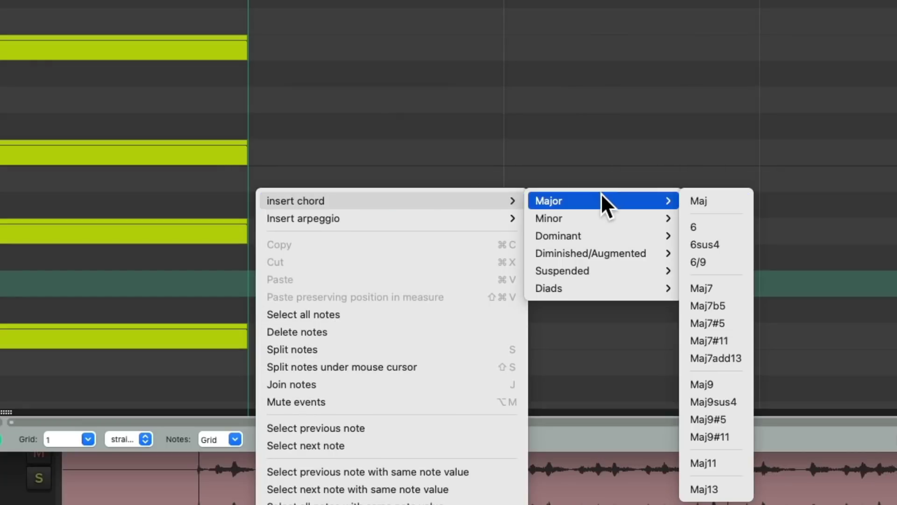
left_click(747, 227)
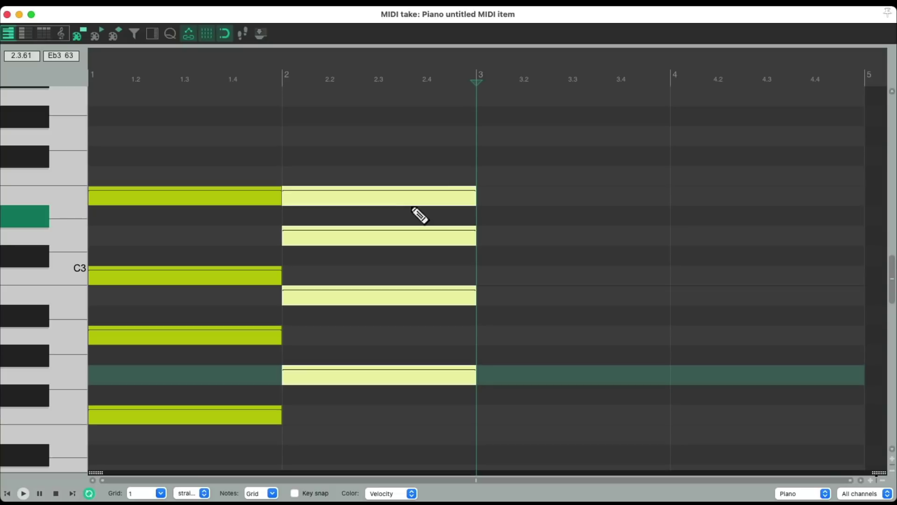
key("Home")
key("space")
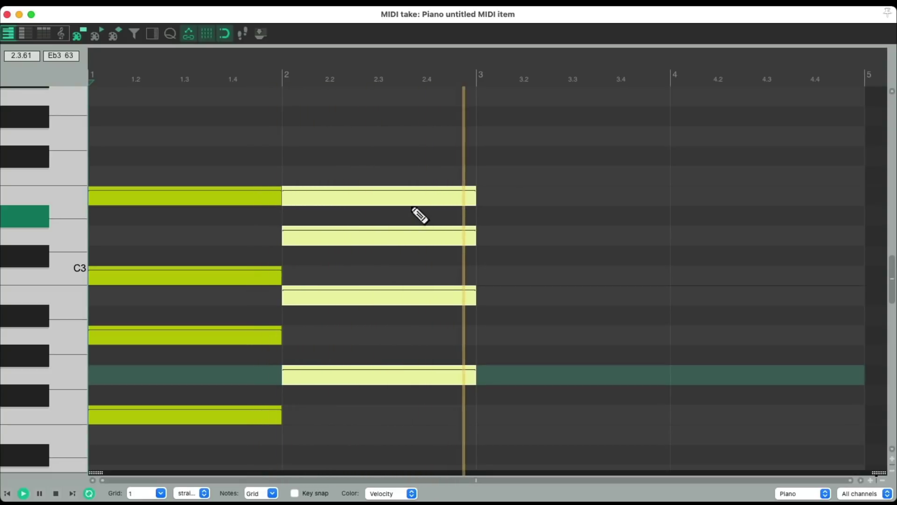
key("space")
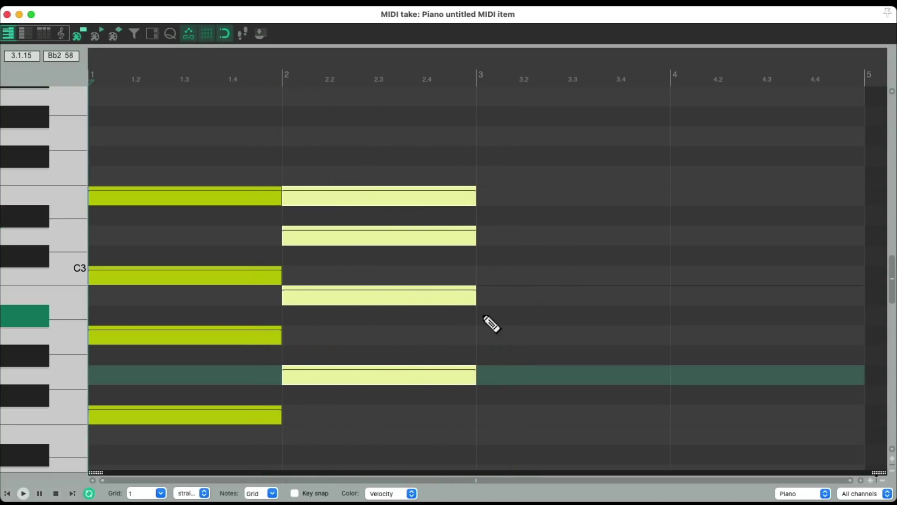
Step: Add an Am7 chord (A2–C3–E3–G3) filling bar 3 and play the progression from bar 1
left_click(485, 334)
right_click(486, 335)
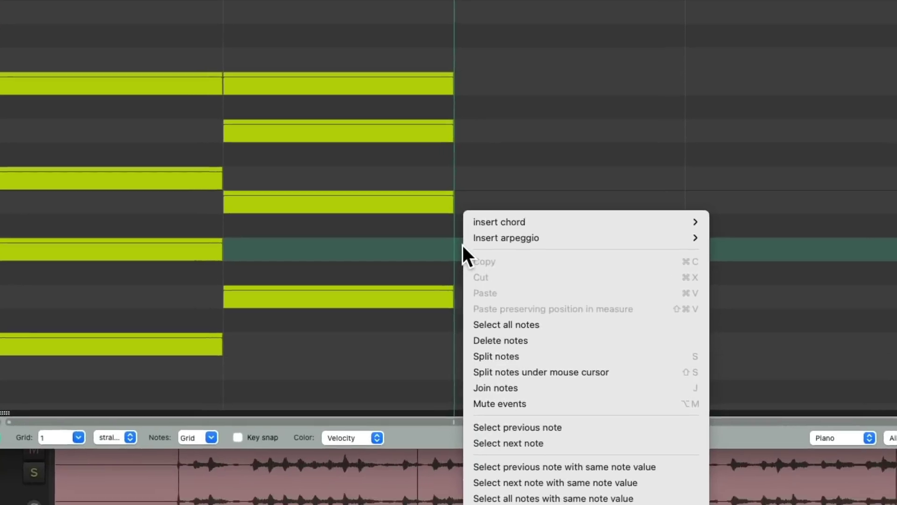
mouse_move(498, 313)
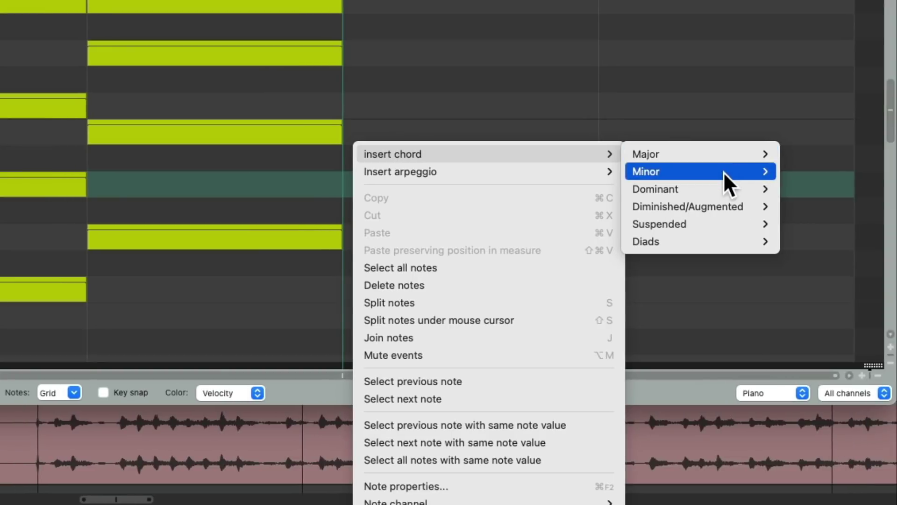
mouse_move(782, 174)
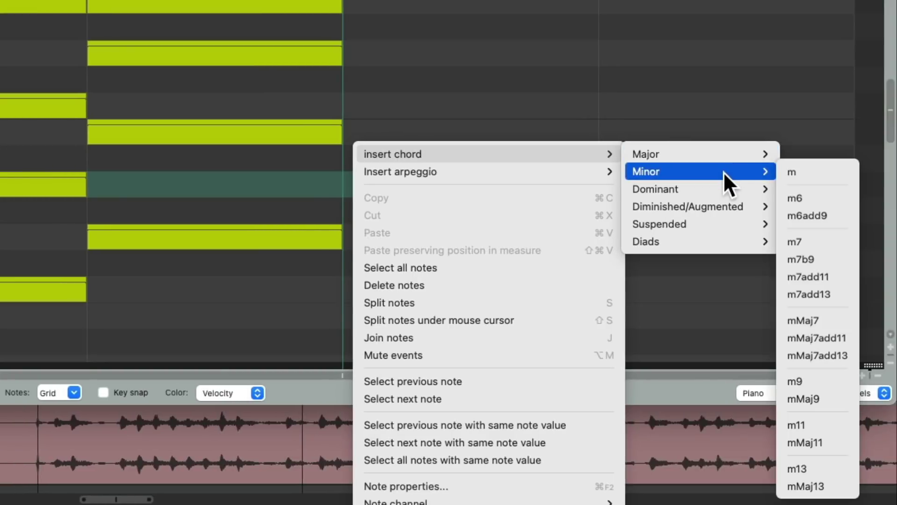
left_click(839, 239)
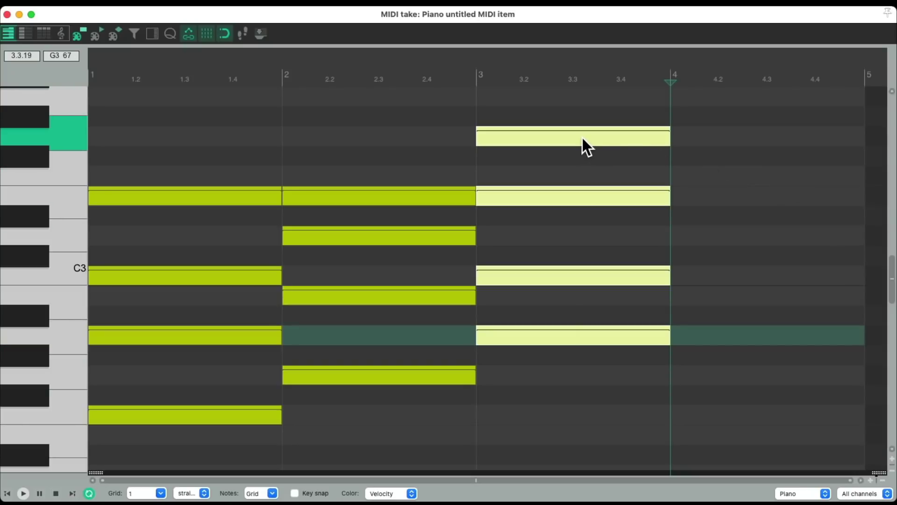
key("Home")
key("space")
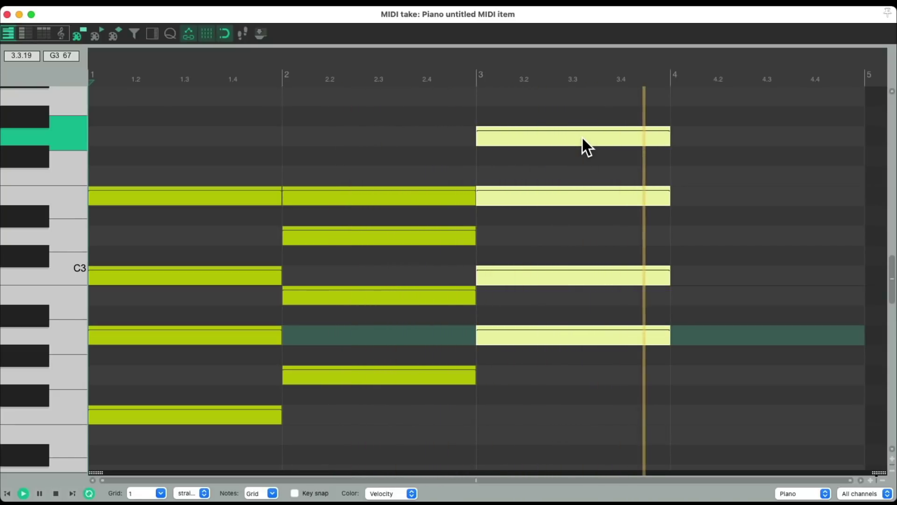
key("space")
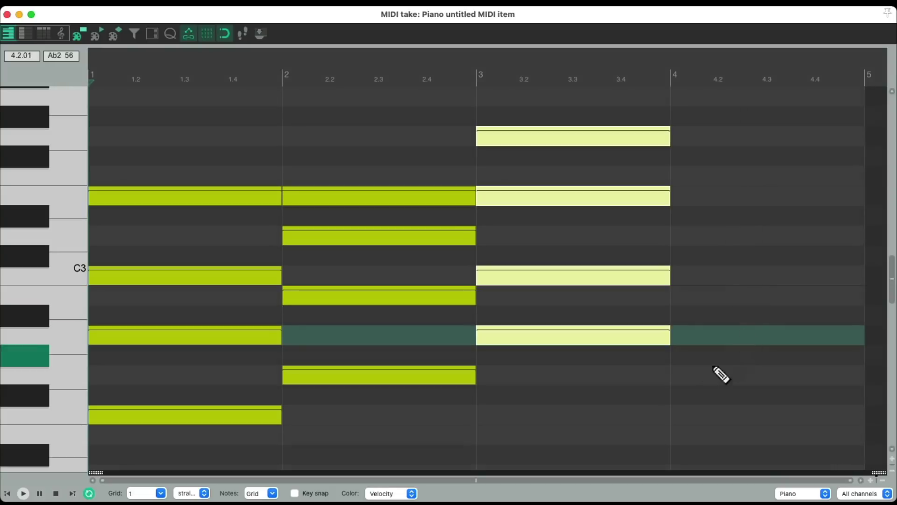
Step: Insert a whole-note sus4 chord (G2–C3–D3) at bar 4 of the Piano item
left_click(694, 381)
right_click(686, 374)
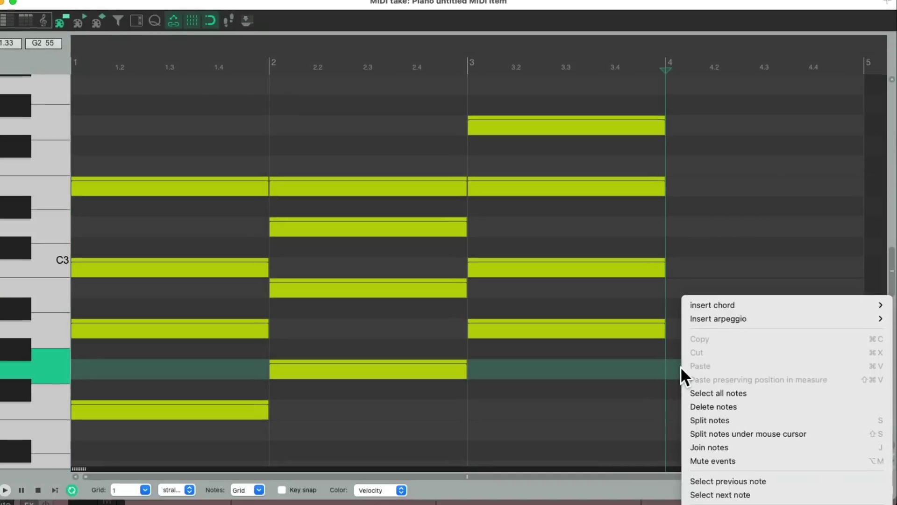
mouse_move(755, 312)
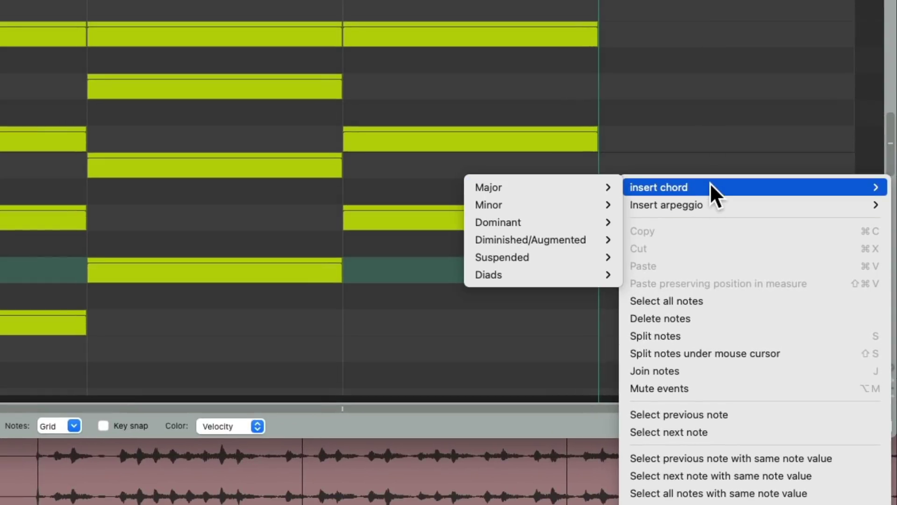
mouse_move(532, 256)
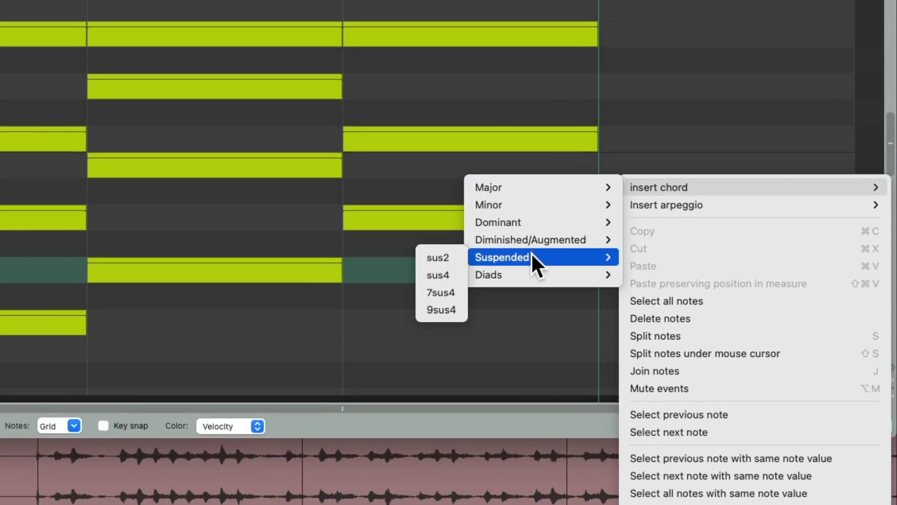
left_click(461, 274)
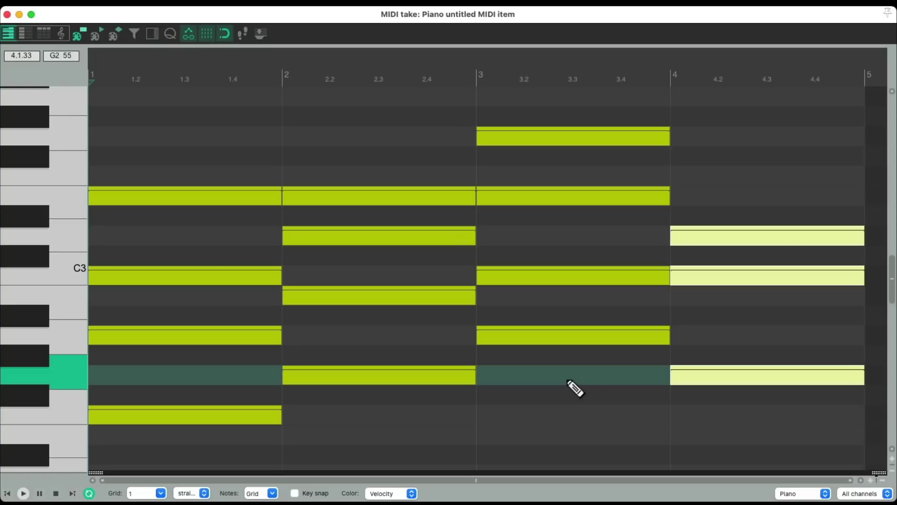
Step: Play back the new sus4 chord twice to audition it
key("space")
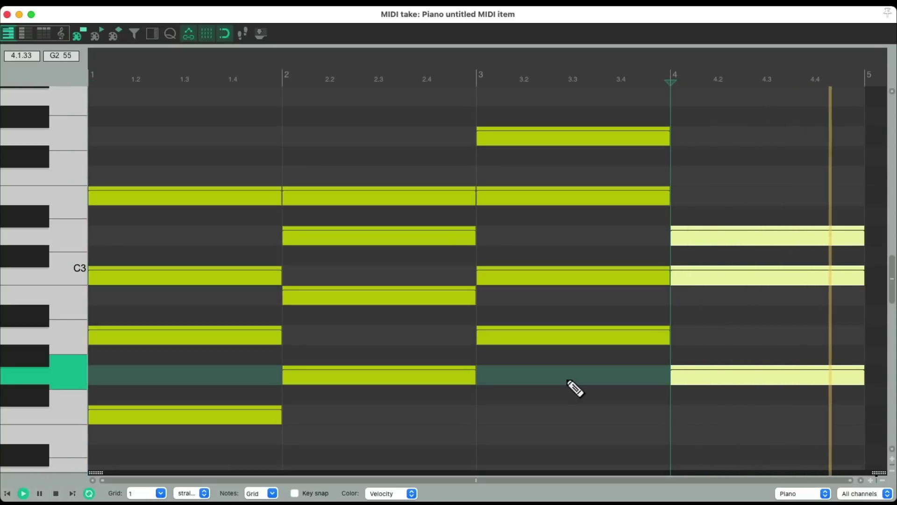
key("space")
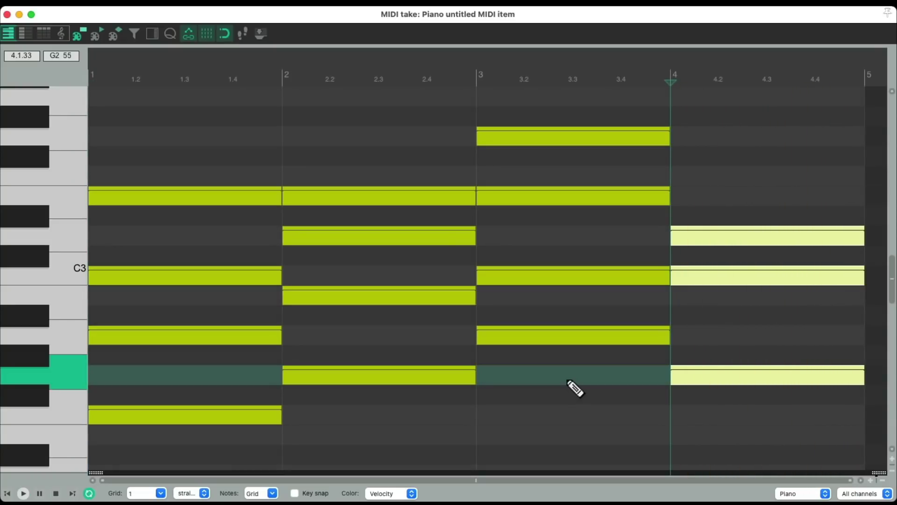
key("space")
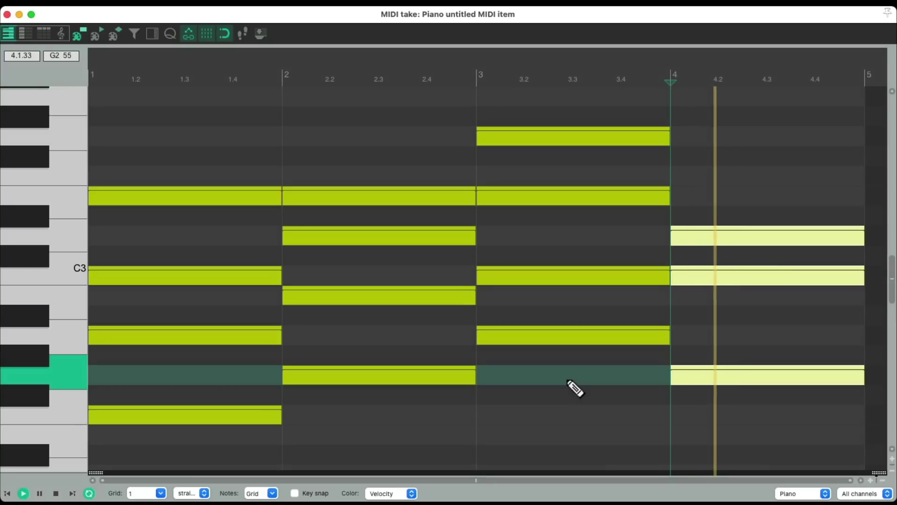
key("space")
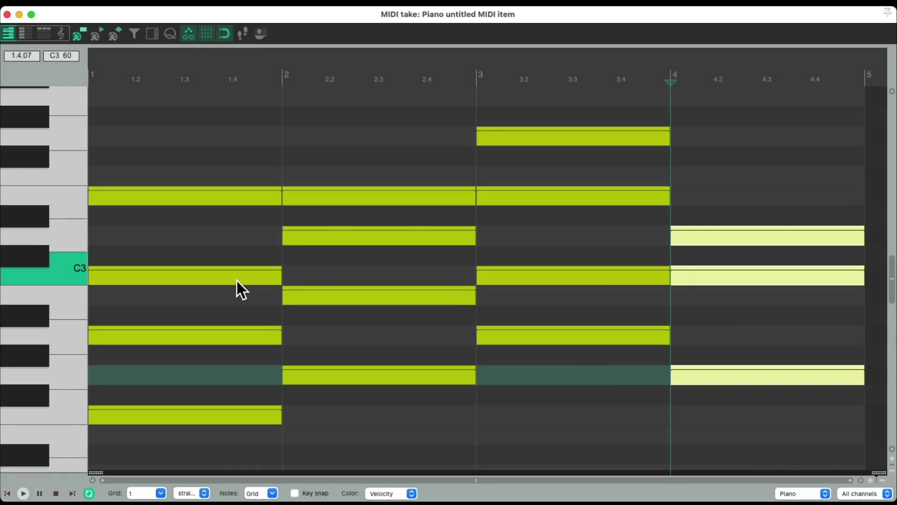
key("Home")
key("space")
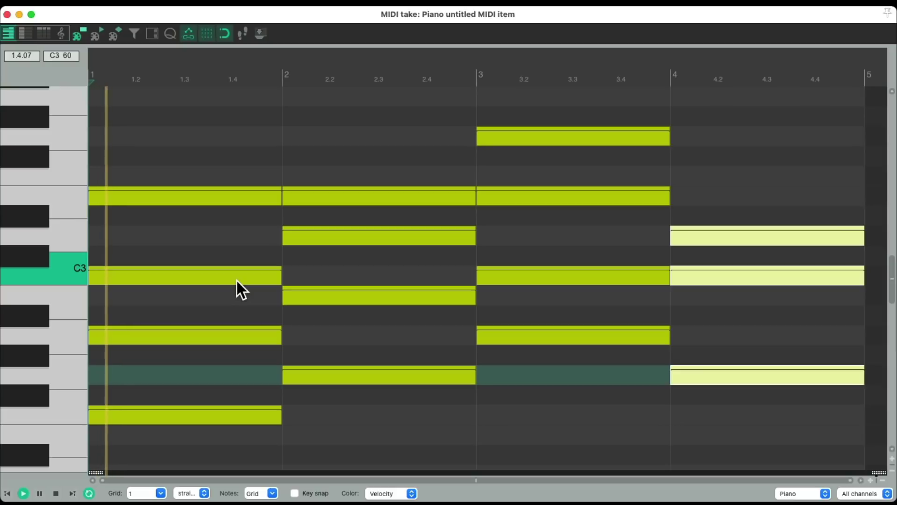
key("space")
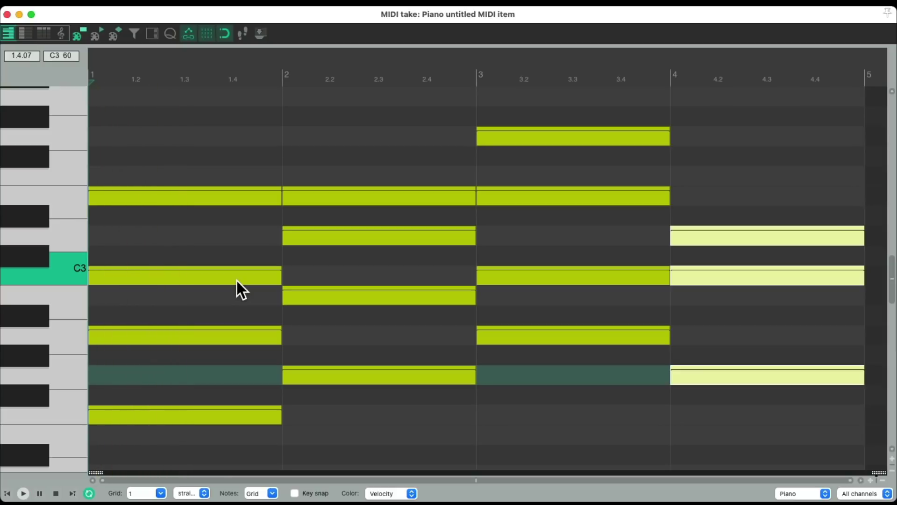